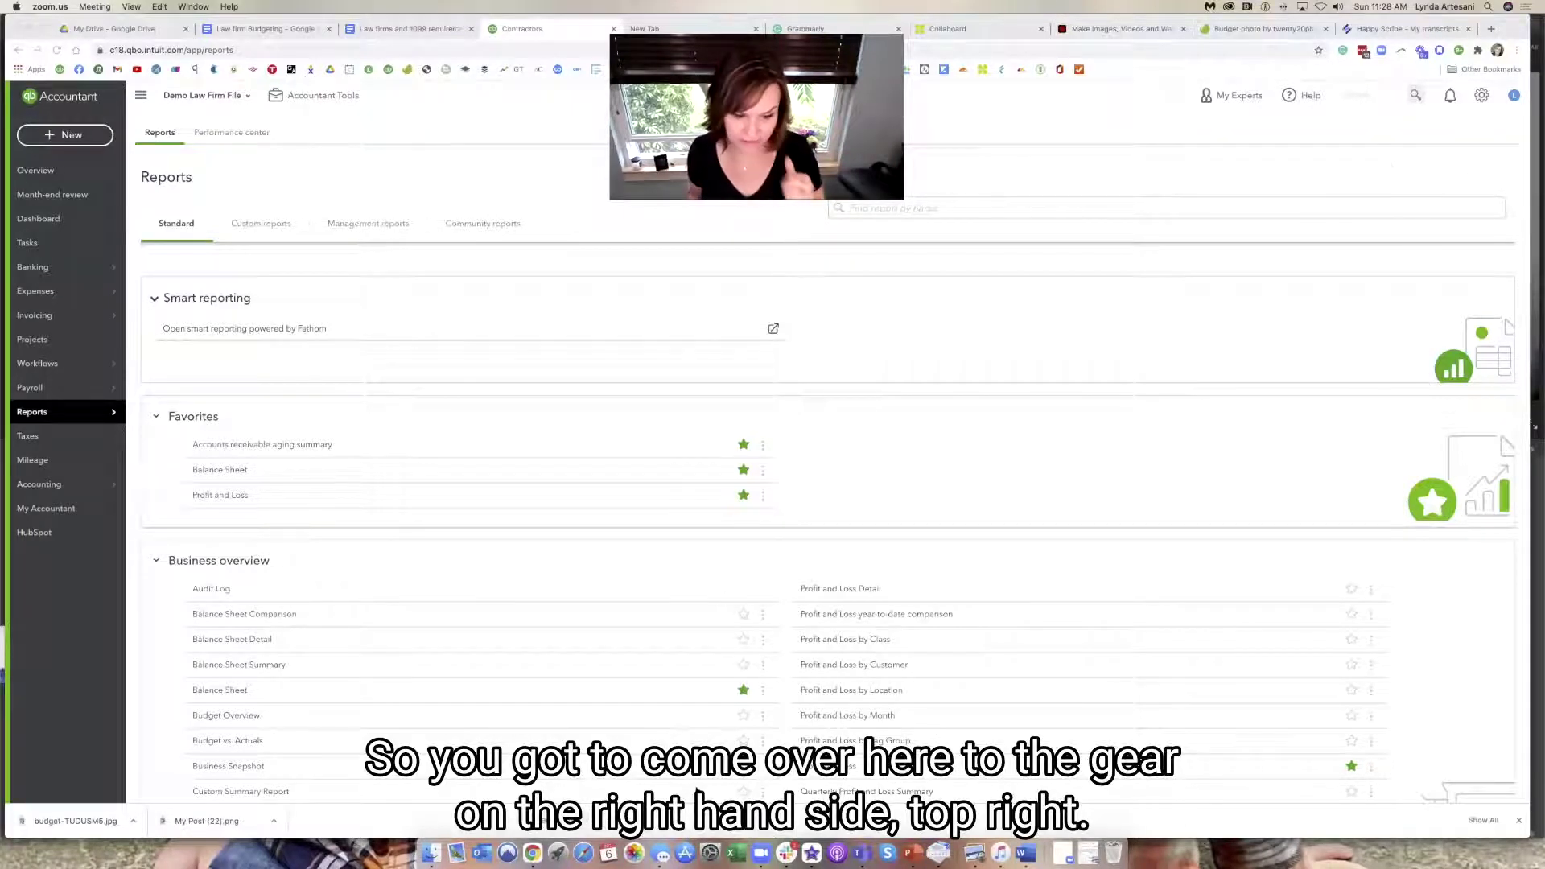
Step: Open the budgeting tool and start a new budget named "Budget for 2021"
{"action": "left_click", "coordinate": [1483, 99]}
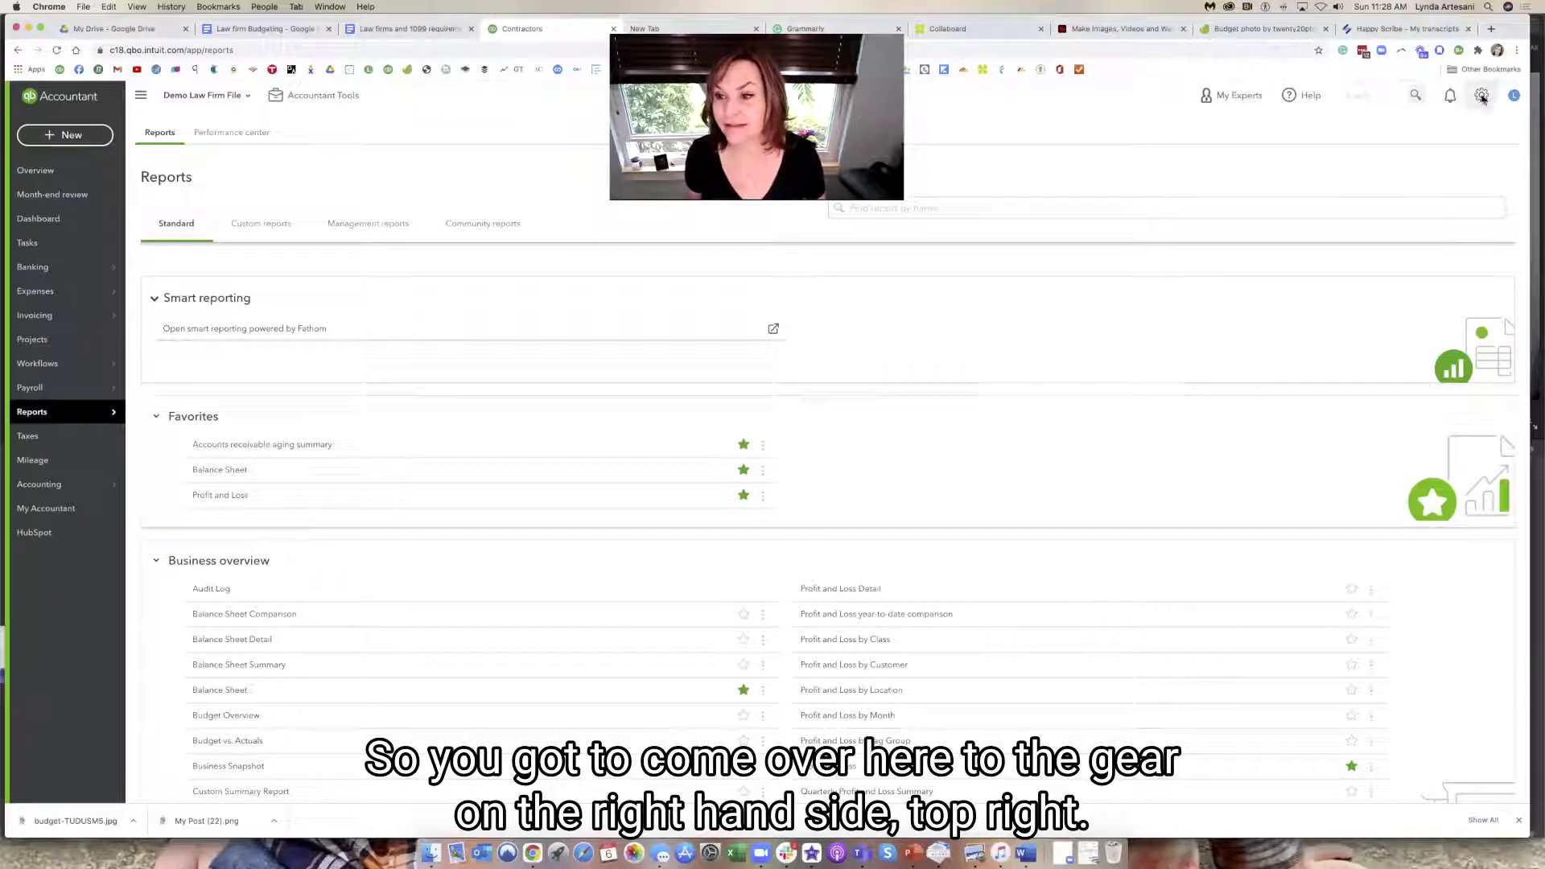
{"action": "left_click", "coordinate": [1482, 96]}
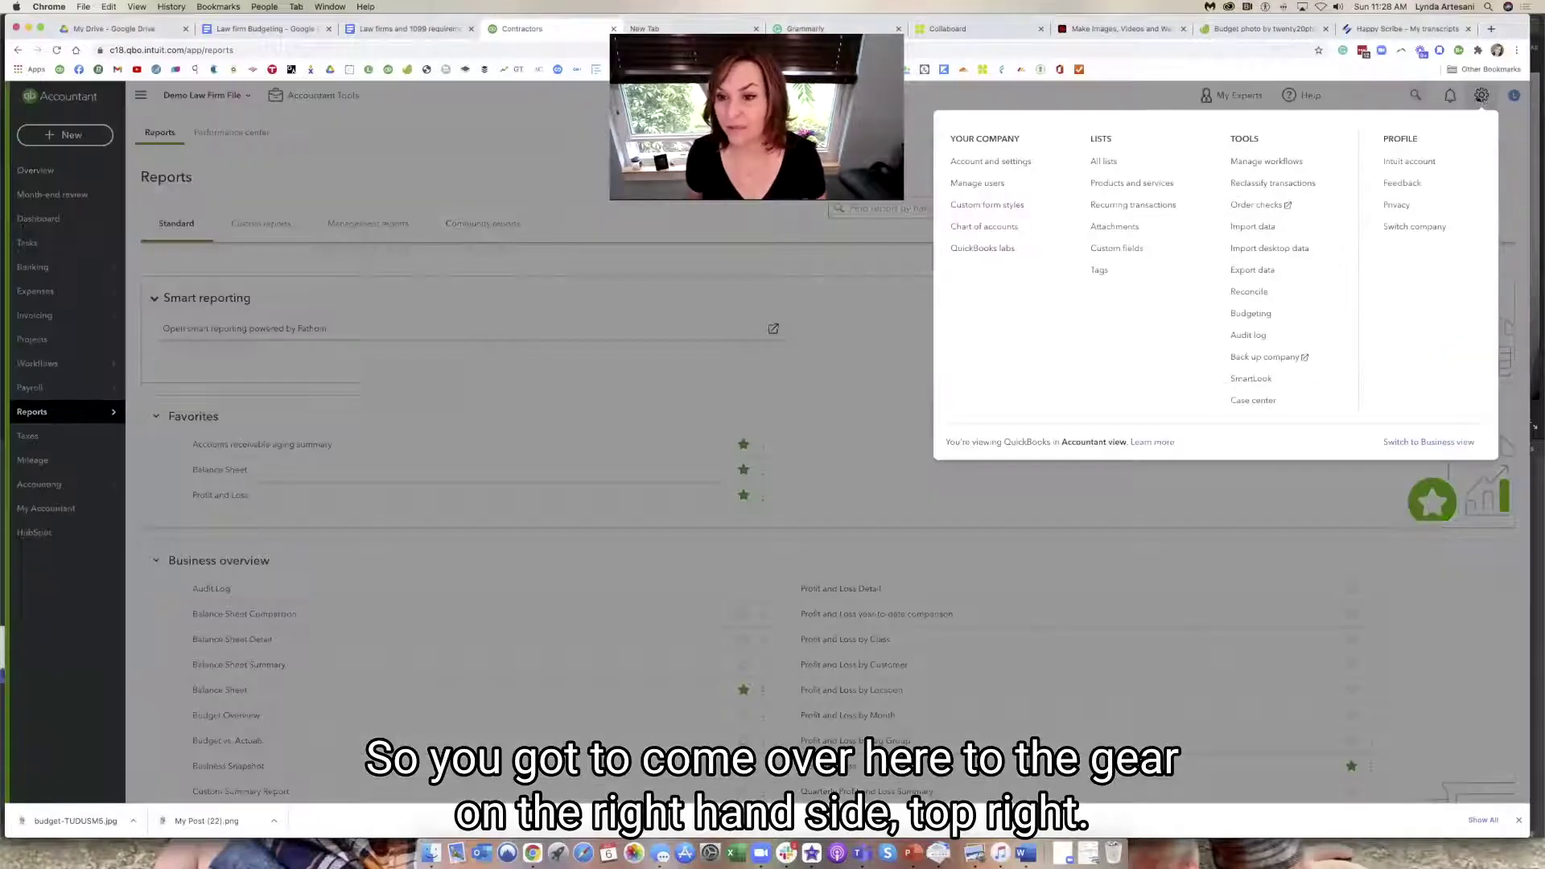
{"action": "left_click", "coordinate": [1252, 314]}
{"action": "left_click", "coordinate": [1449, 136]}
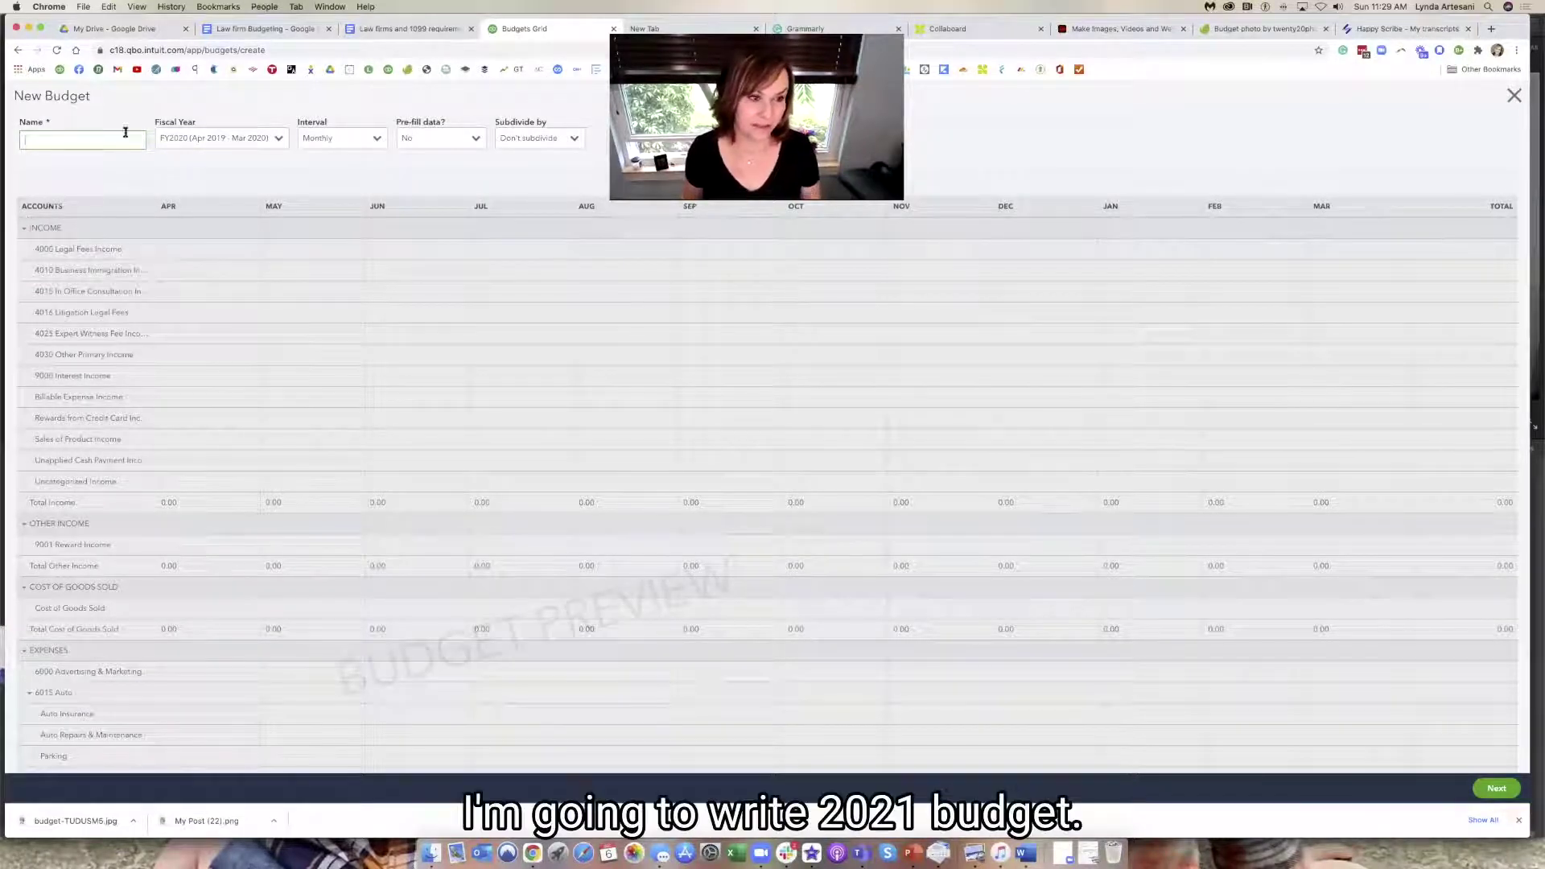
{"action": "type", "text": "Budget"}
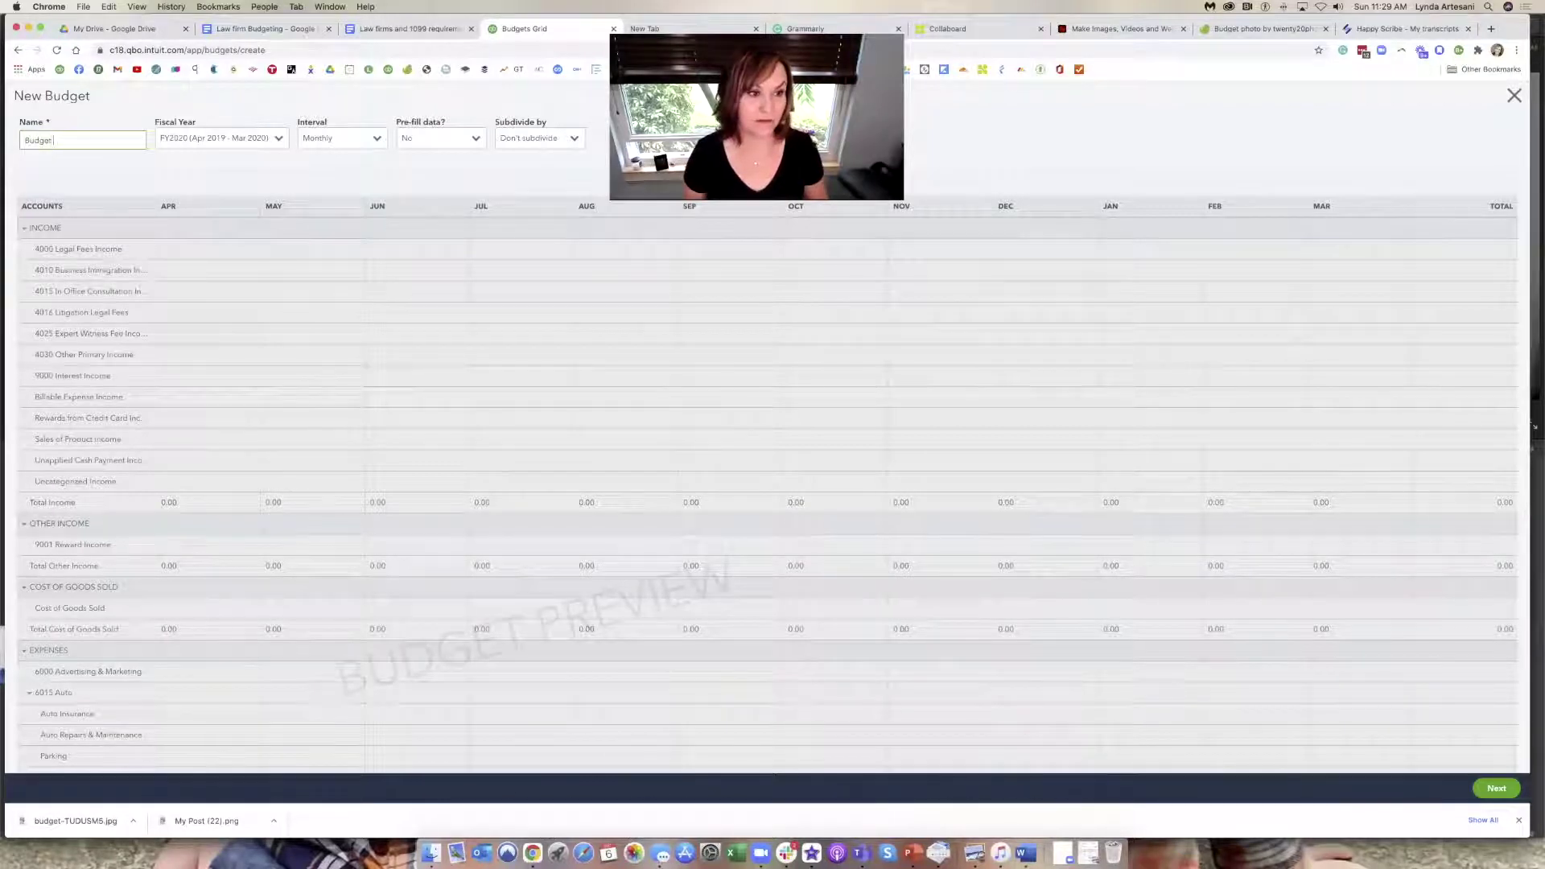
{"action": "type", "text": " for 2021"}
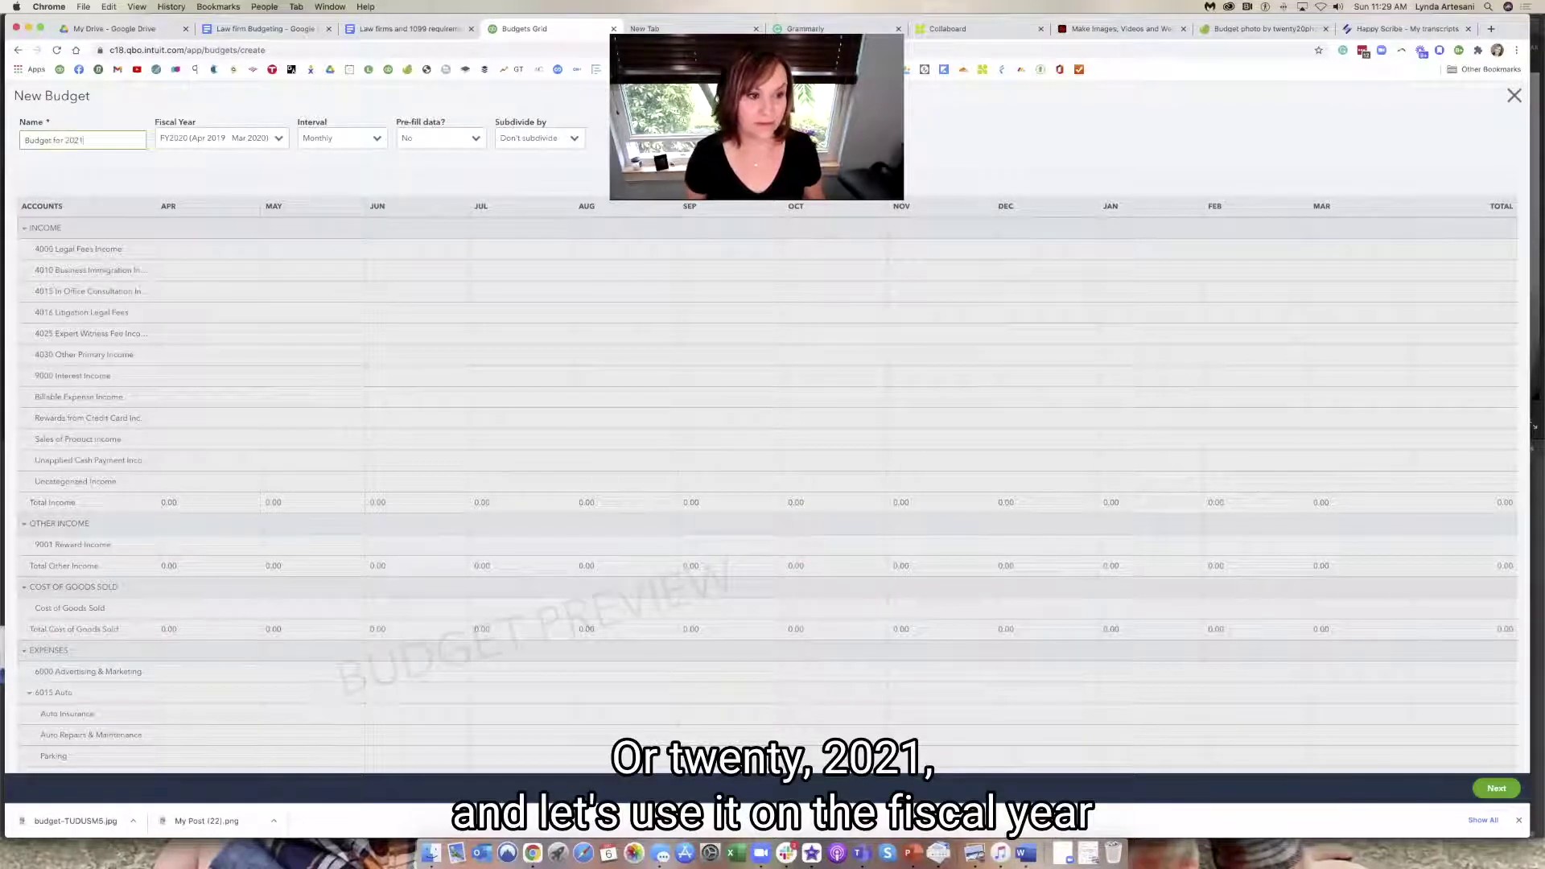
Step: Configure the budget for FY2020 (Apr 2019 - Mar 2020), pre-filled with 2019 actual data and without subdivision
{"action": "left_click", "coordinate": [281, 140]}
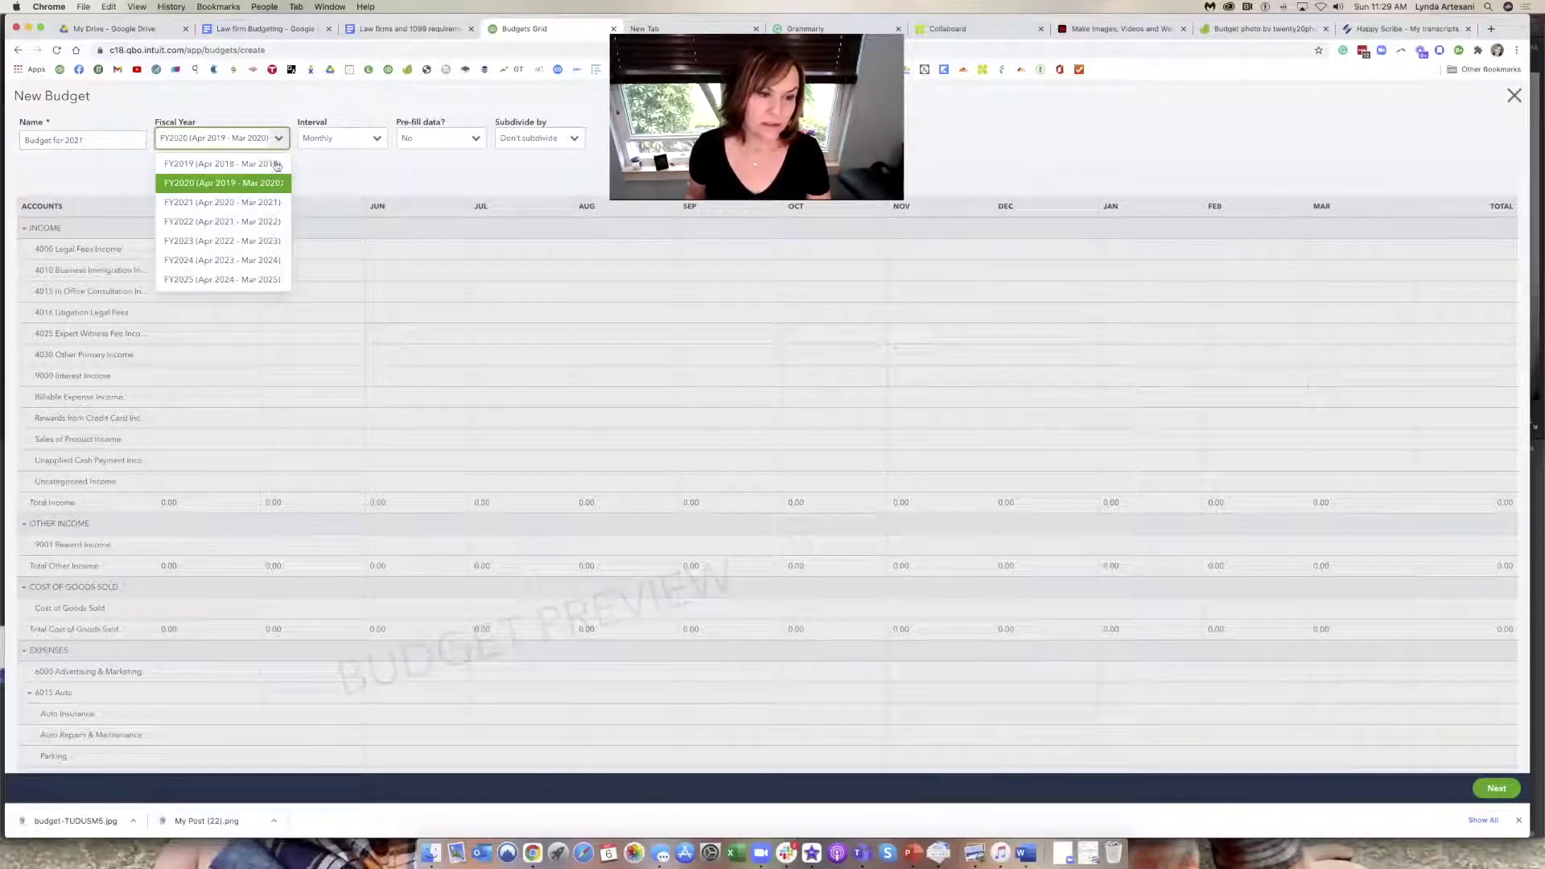
{"action": "left_click", "coordinate": [269, 183]}
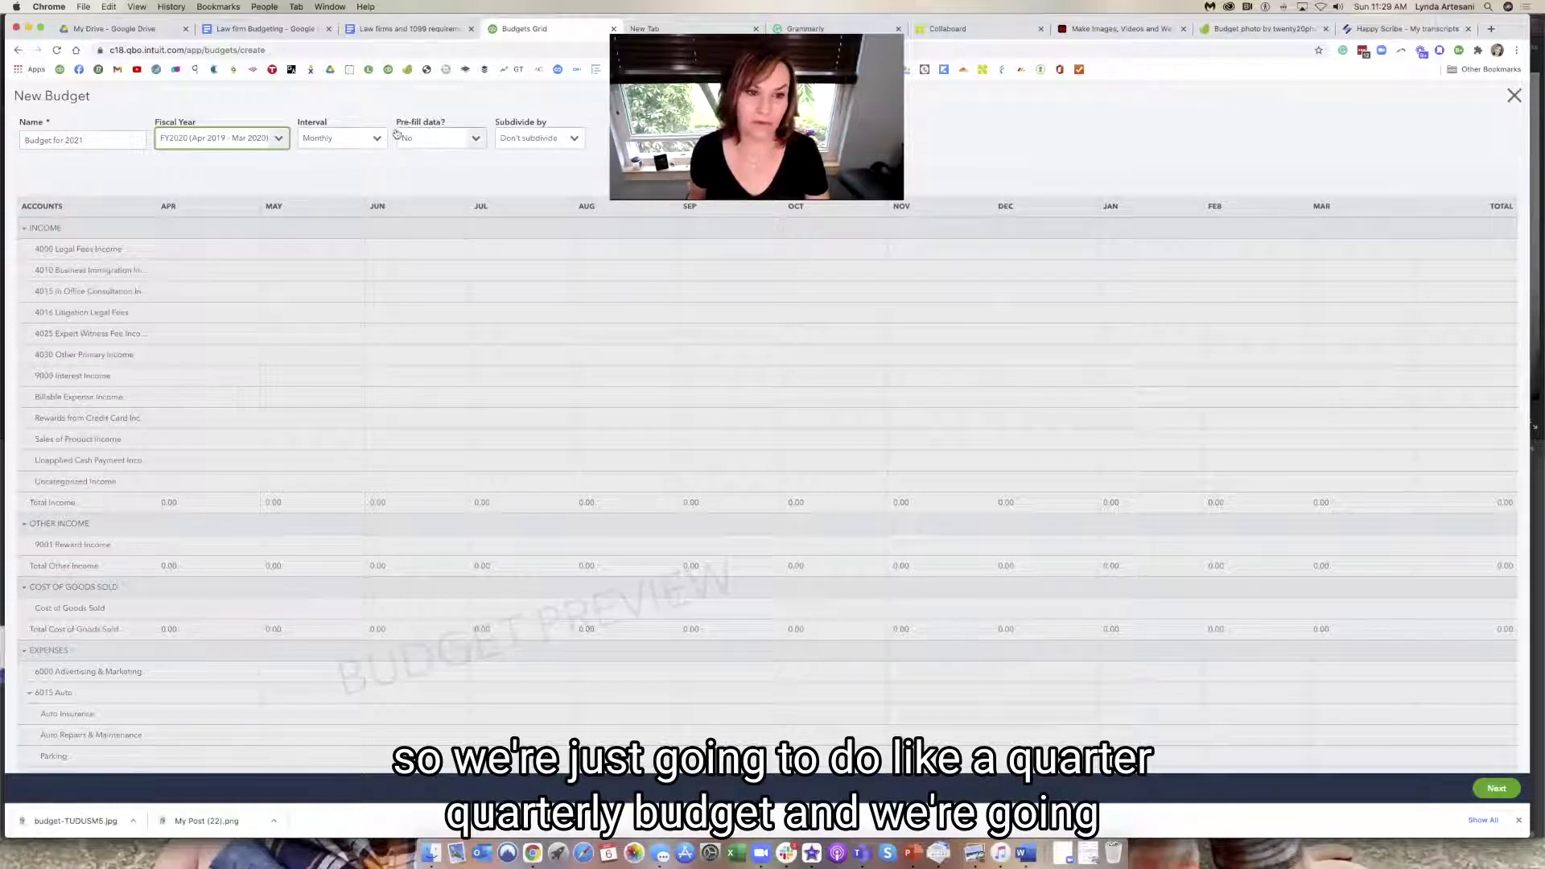
{"action": "left_click", "coordinate": [475, 143]}
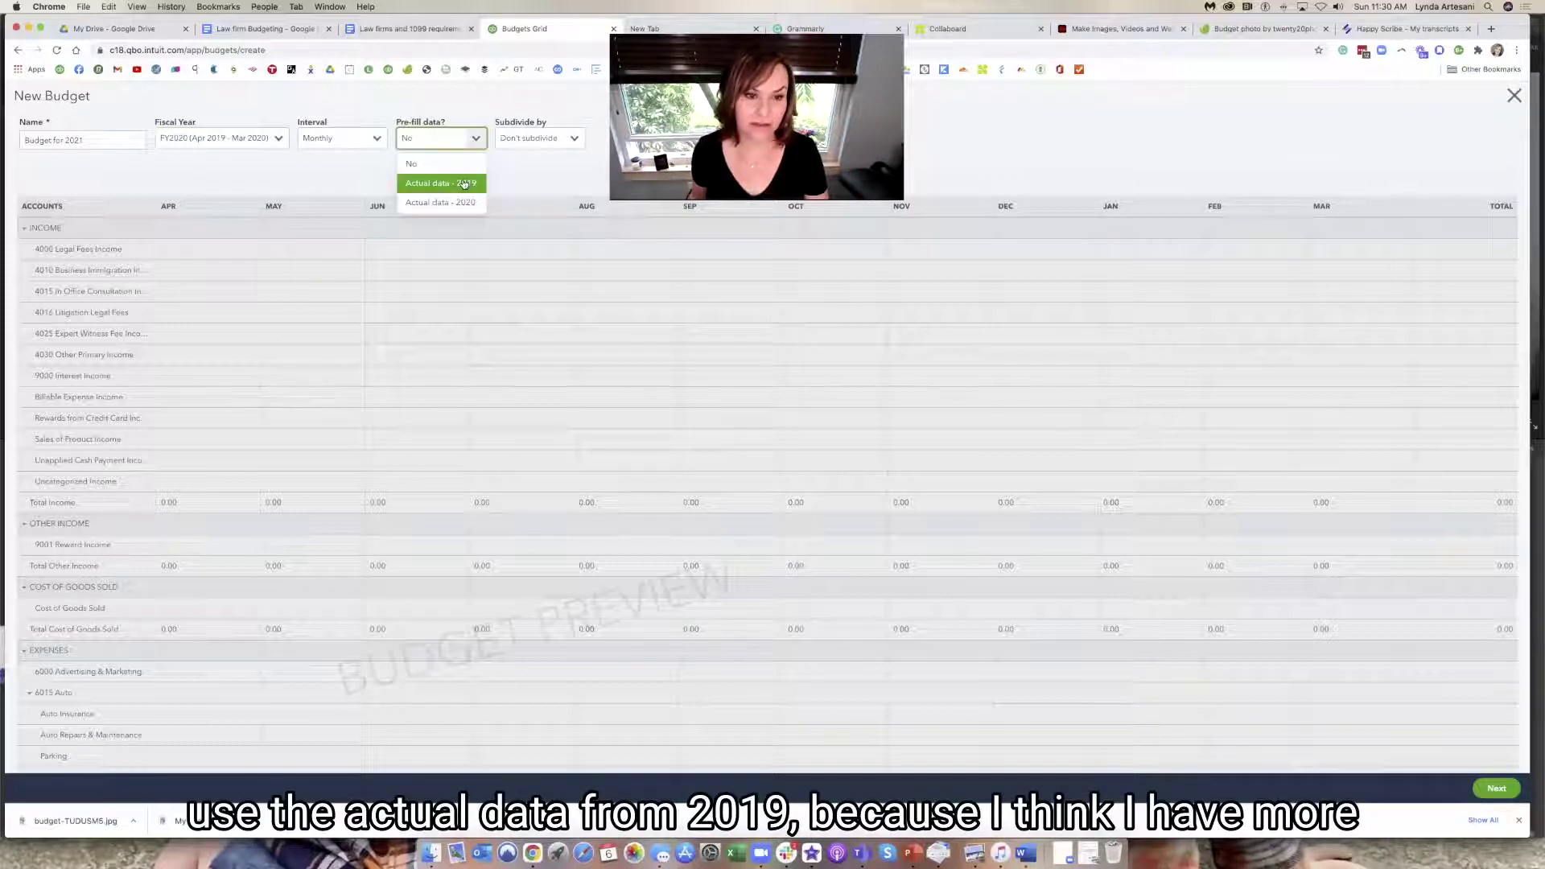
{"action": "left_click", "coordinate": [452, 184]}
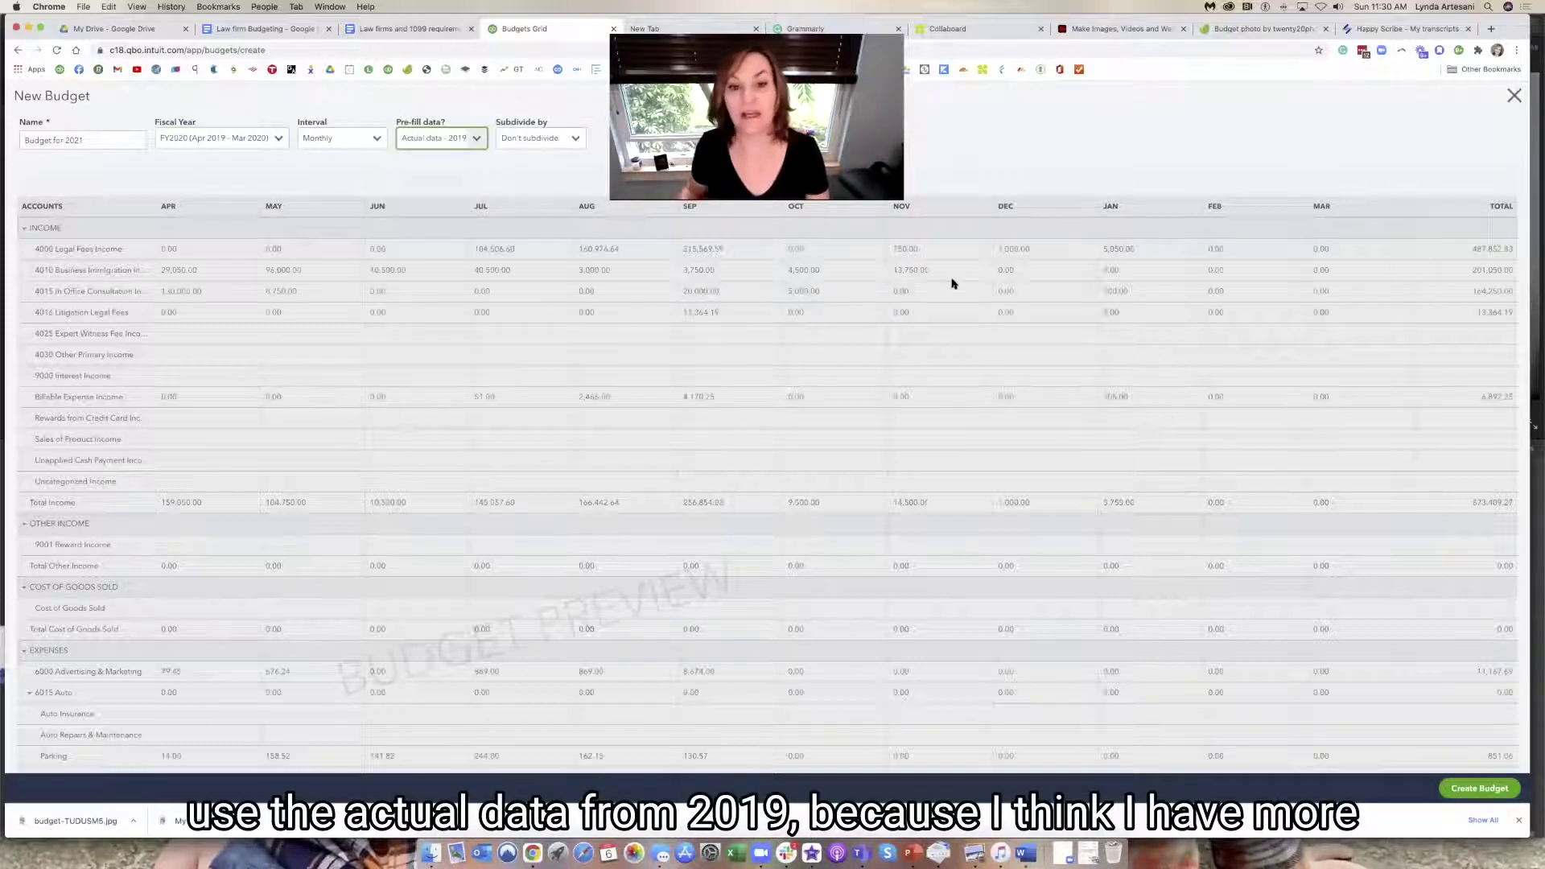
{"action": "left_click", "coordinate": [575, 139]}
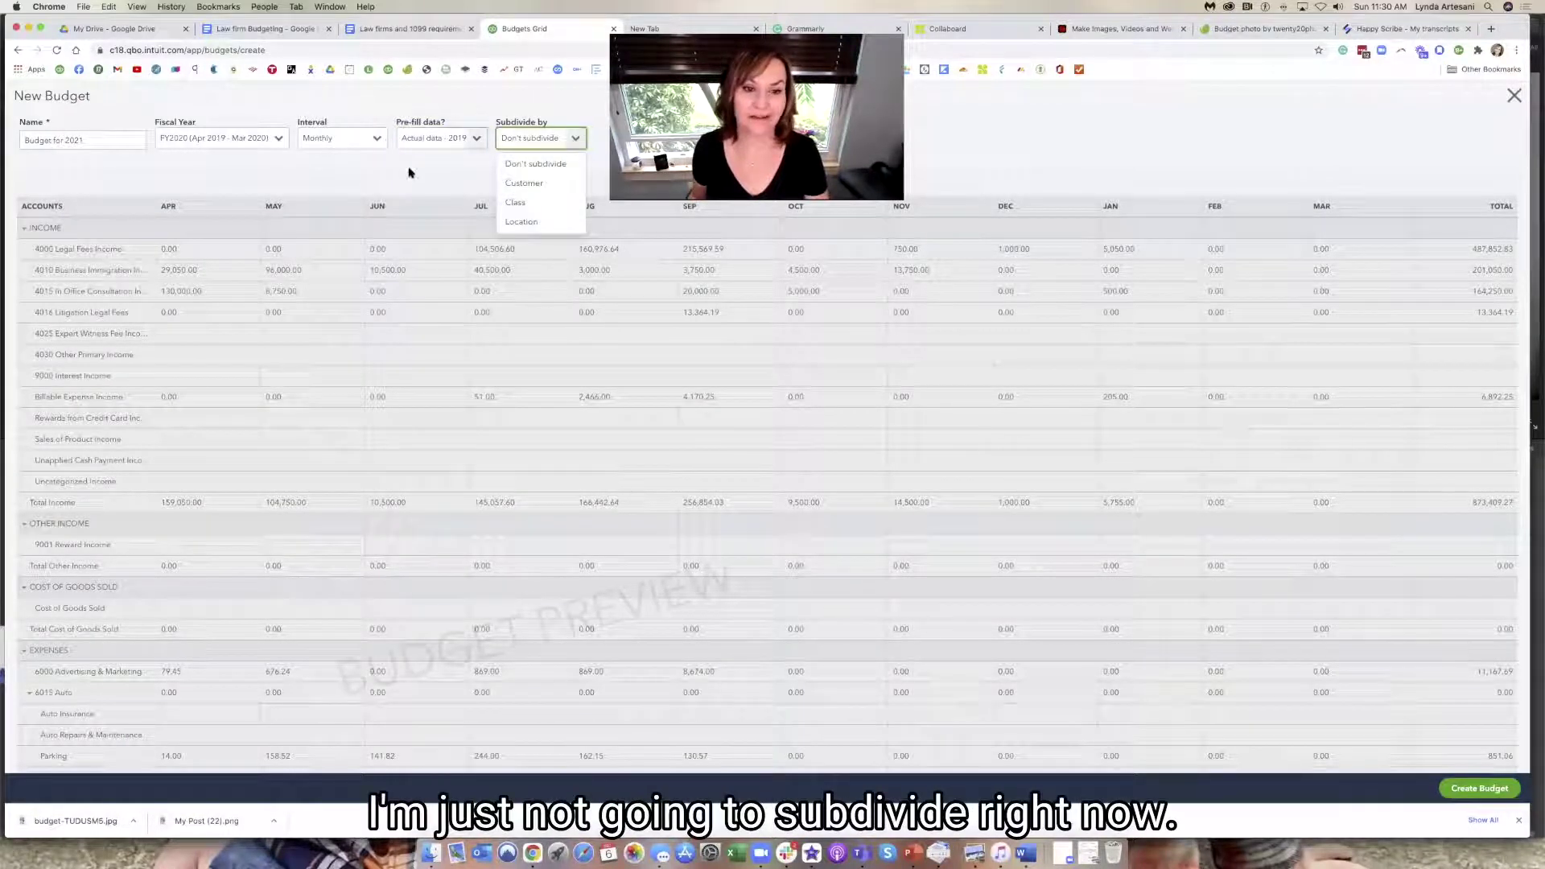
{"action": "left_click", "coordinate": [491, 193]}
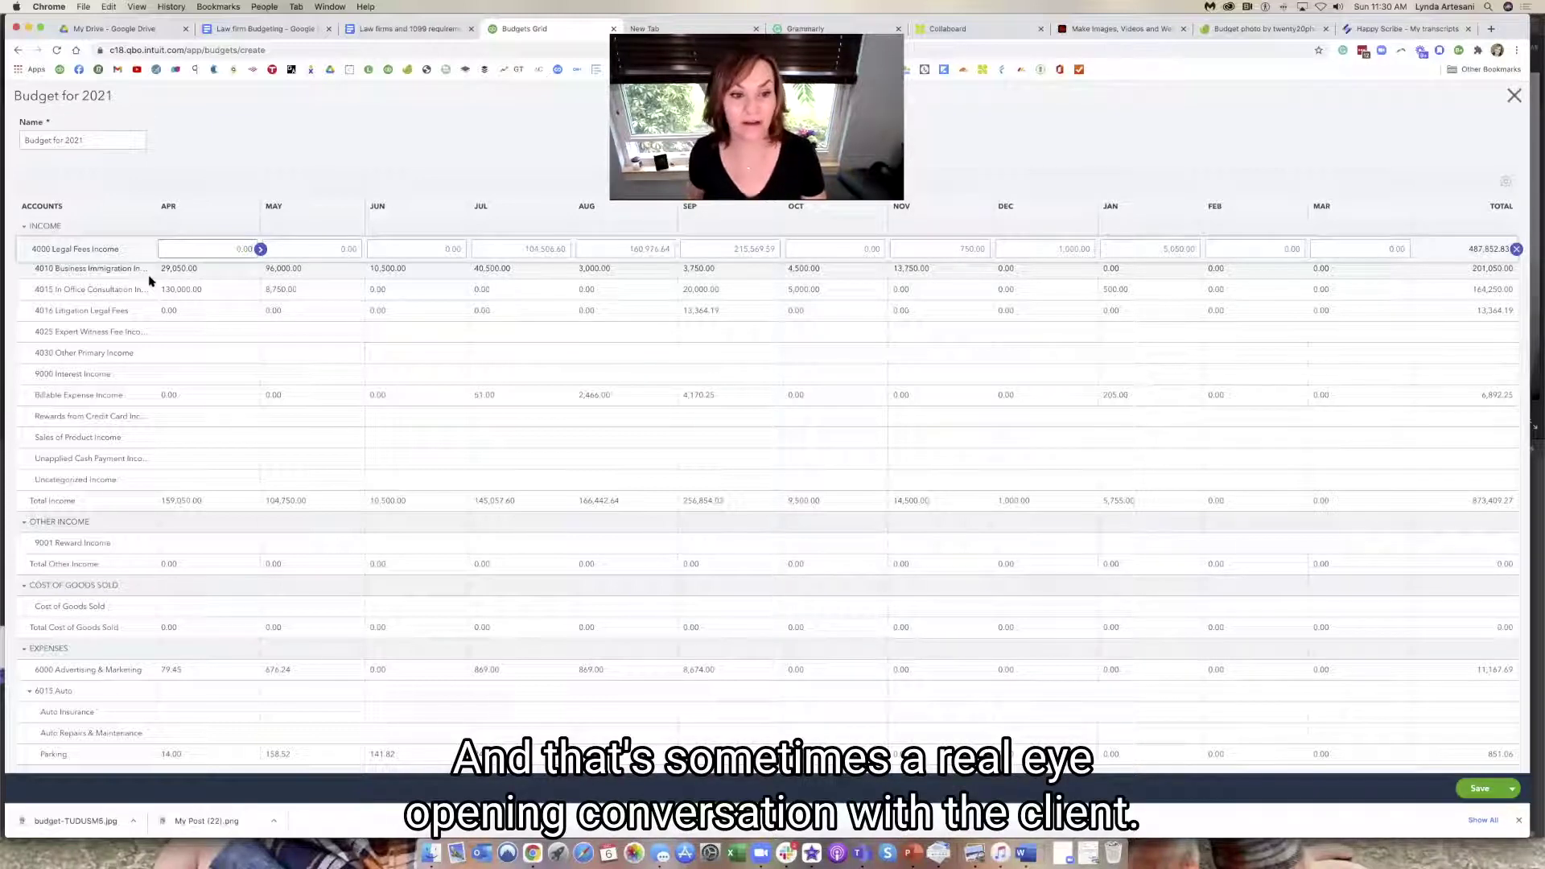
Step: Set the April amount for 6000 Advertising & Marketing to 200 and copy it across all remaining months
{"action": "scroll", "coordinate": [215, 506], "scroll_direction": "down", "scroll_amount": 6}
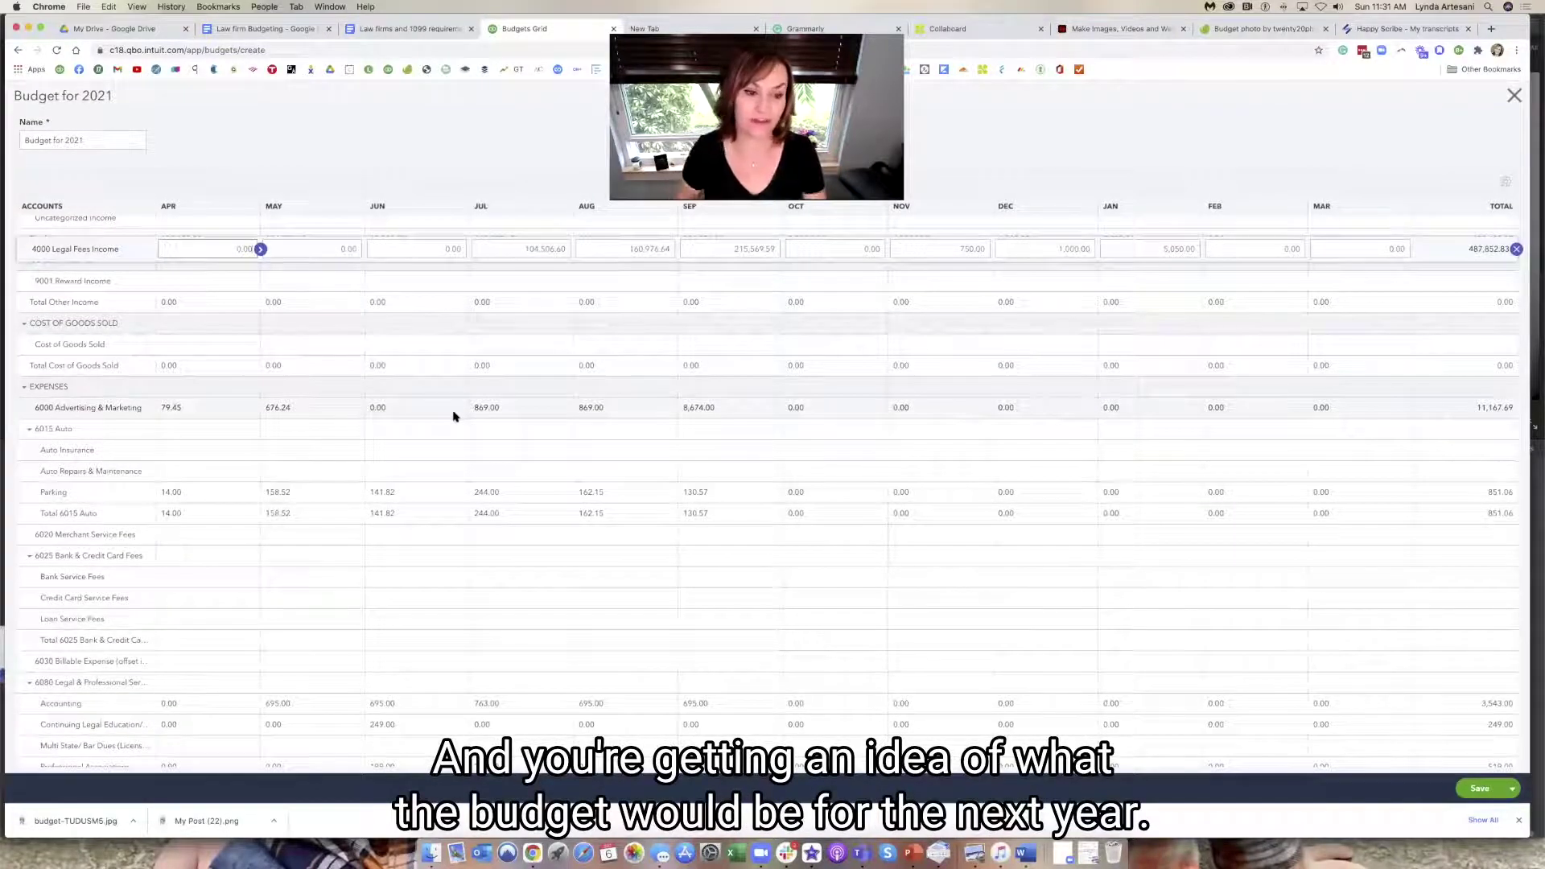
{"action": "left_click", "coordinate": [247, 407]}
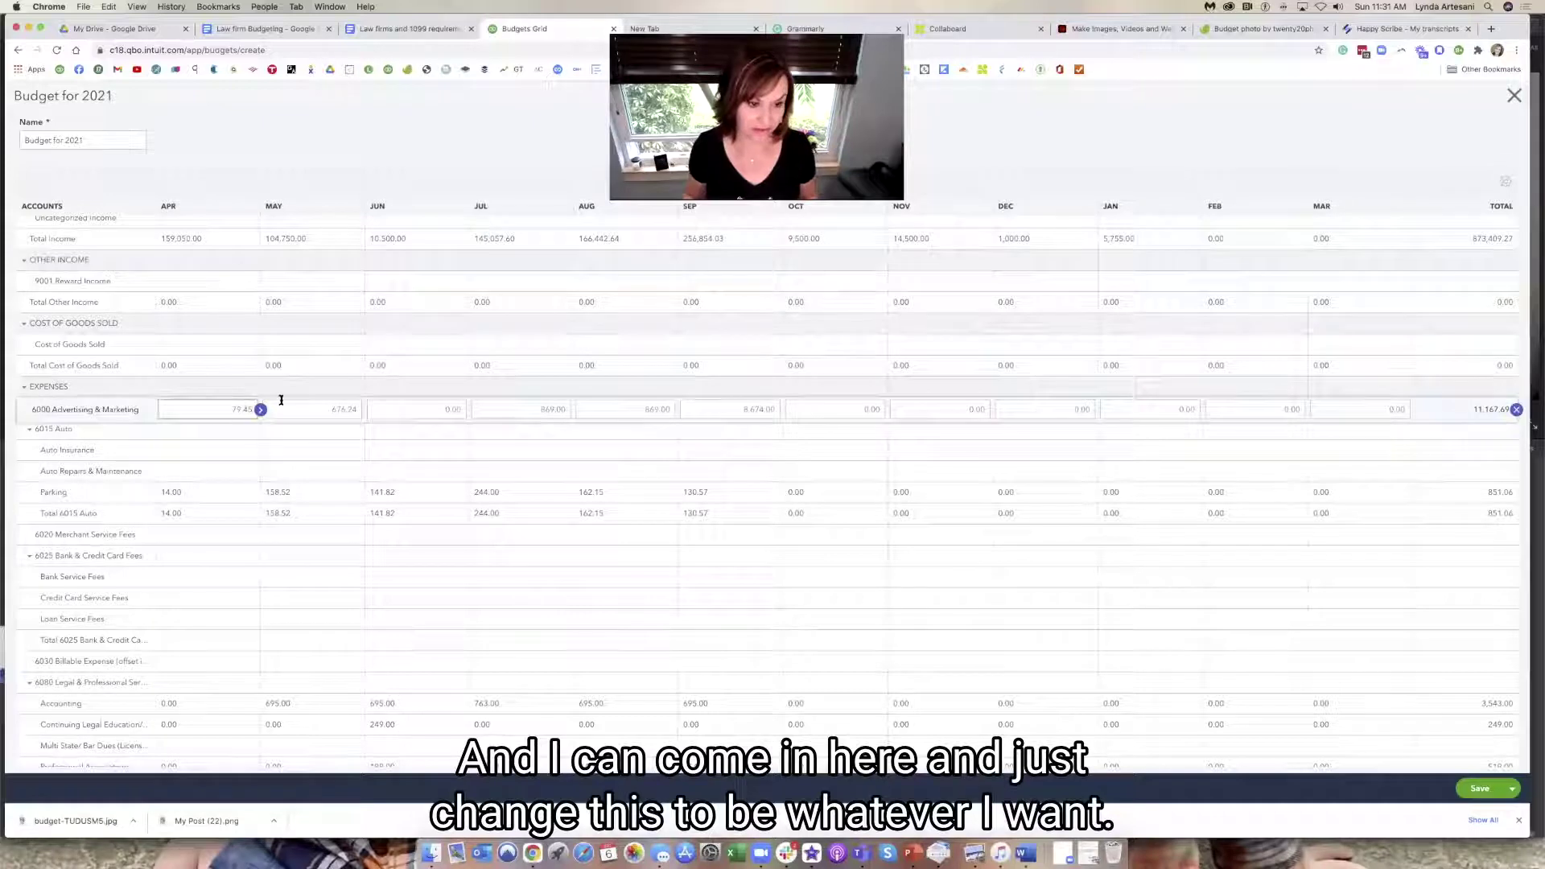
{"action": "left_click_drag", "start_coordinate": [212, 410], "coordinate": [252, 409]}
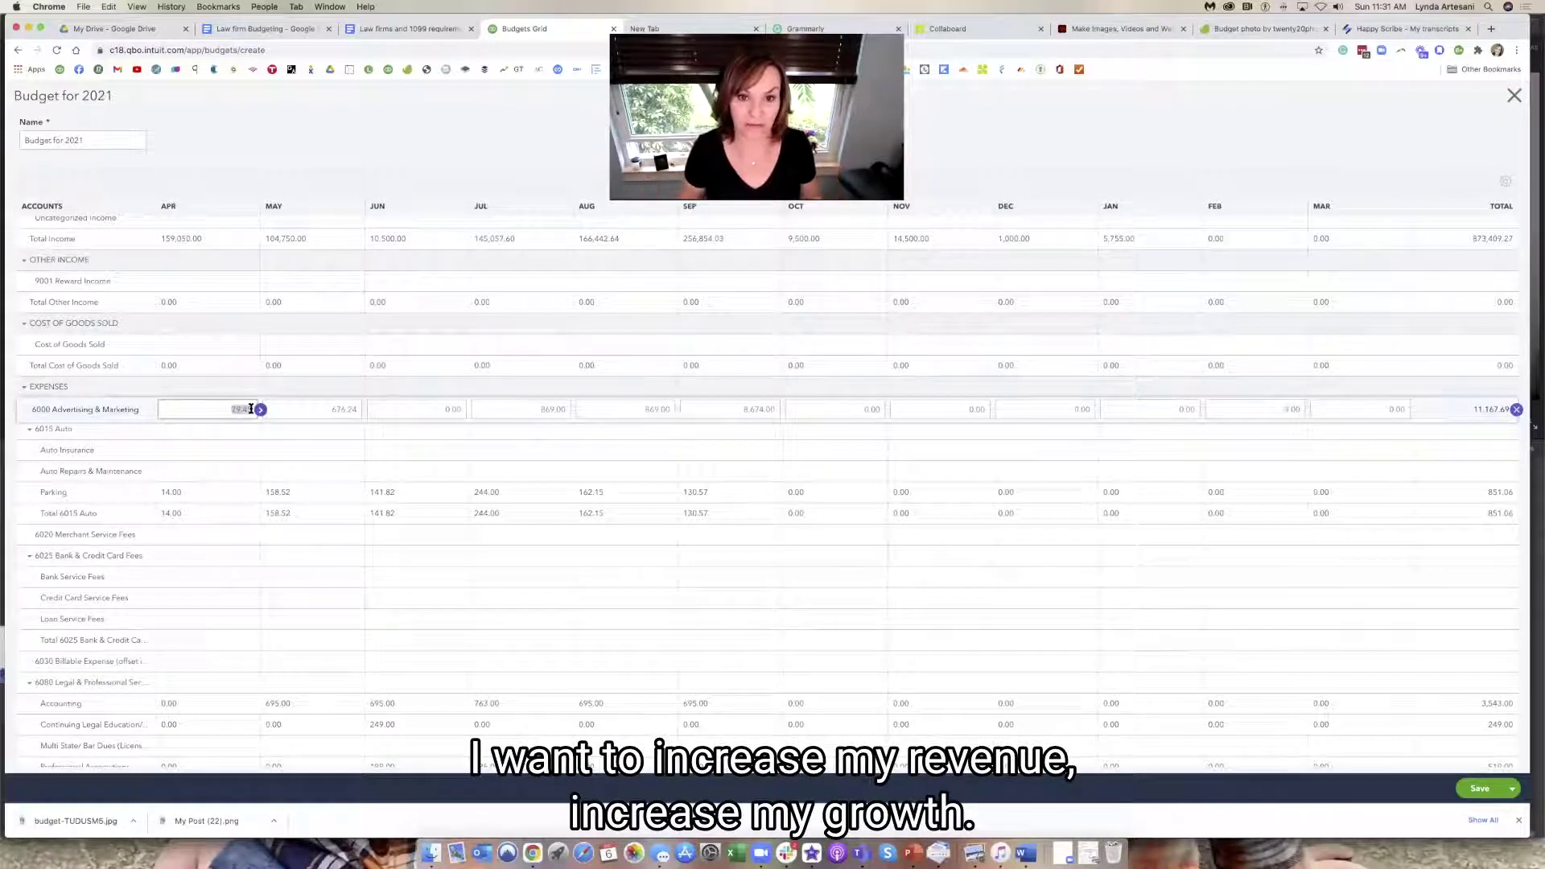
{"action": "type", "text": "200"}
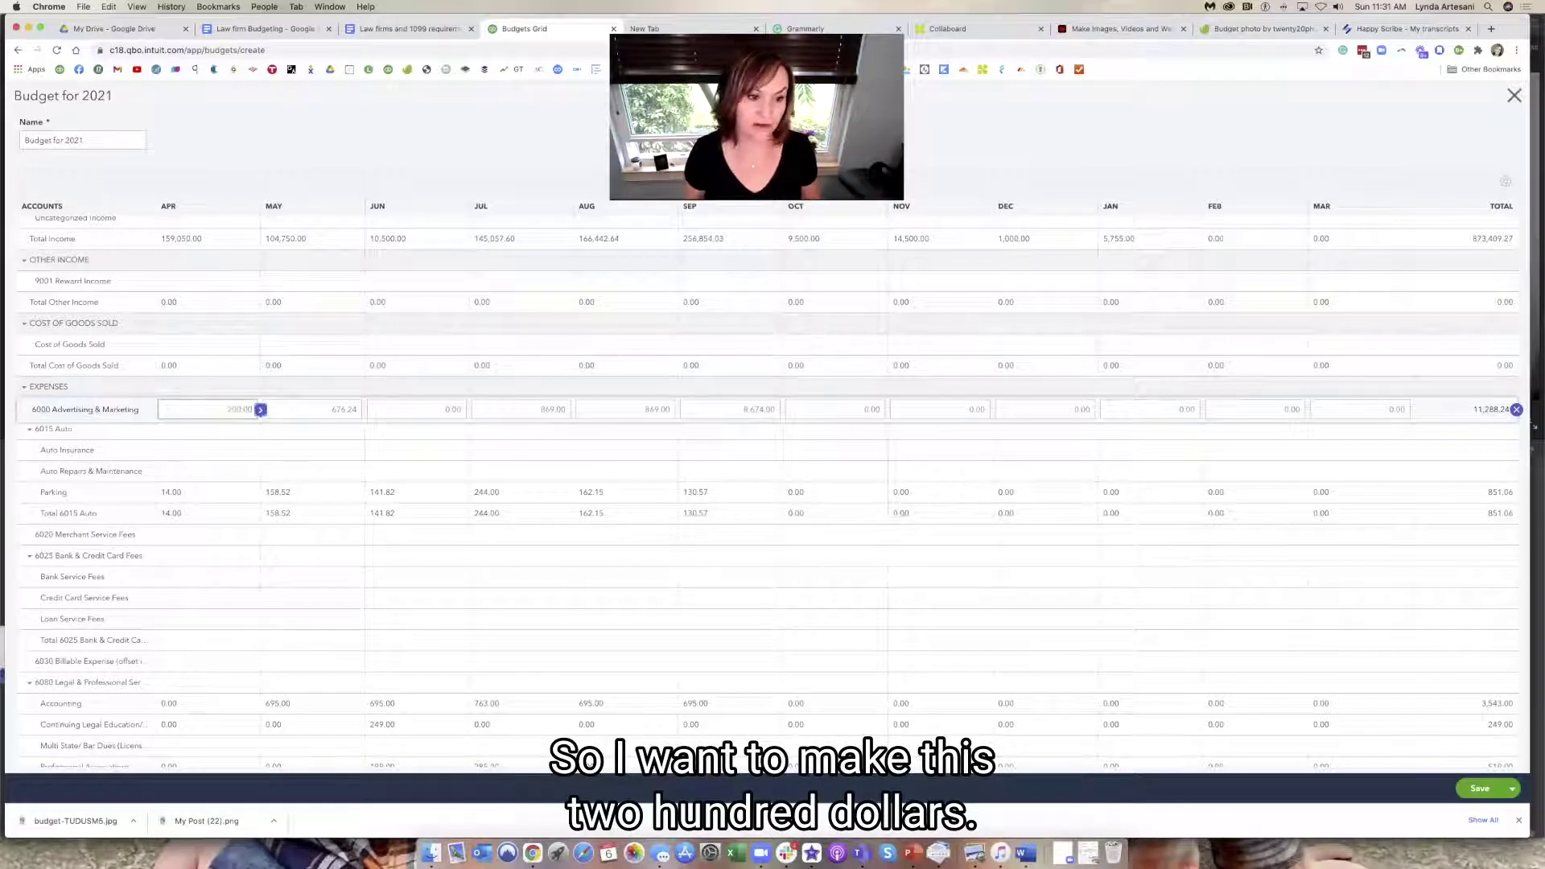
{"action": "left_click", "coordinate": [260, 409]}
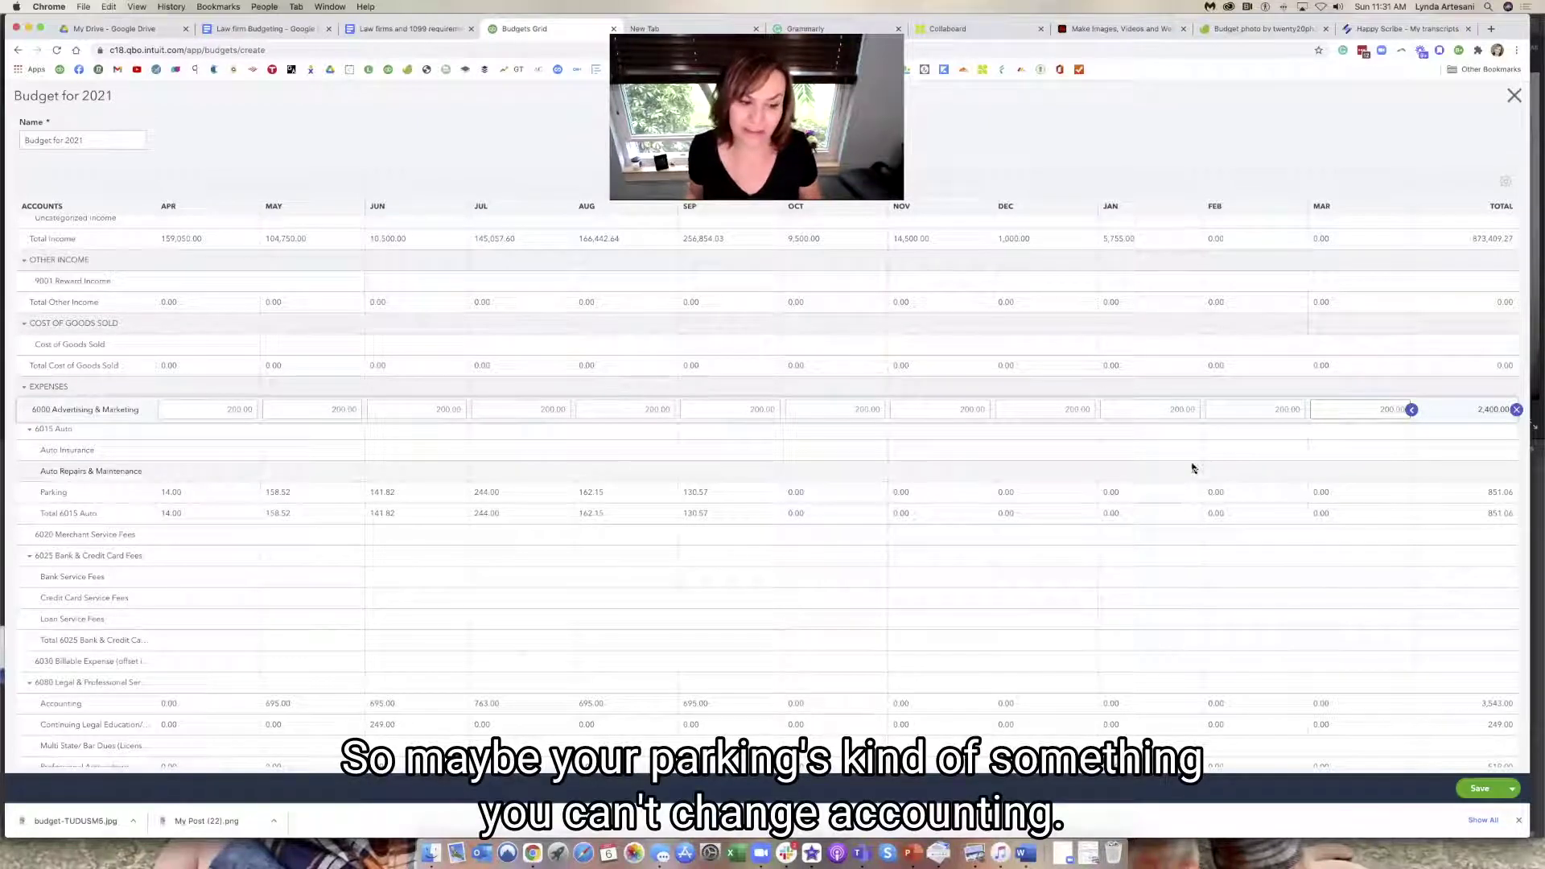
Step: Set the April amount for Accounting under Legal & Professional Services to 695 and copy it across all remaining months
{"action": "scroll", "coordinate": [1192, 469], "scroll_direction": "down", "scroll_amount": 2}
{"action": "scroll", "coordinate": [1192, 468], "scroll_direction": "down", "scroll_amount": 1}
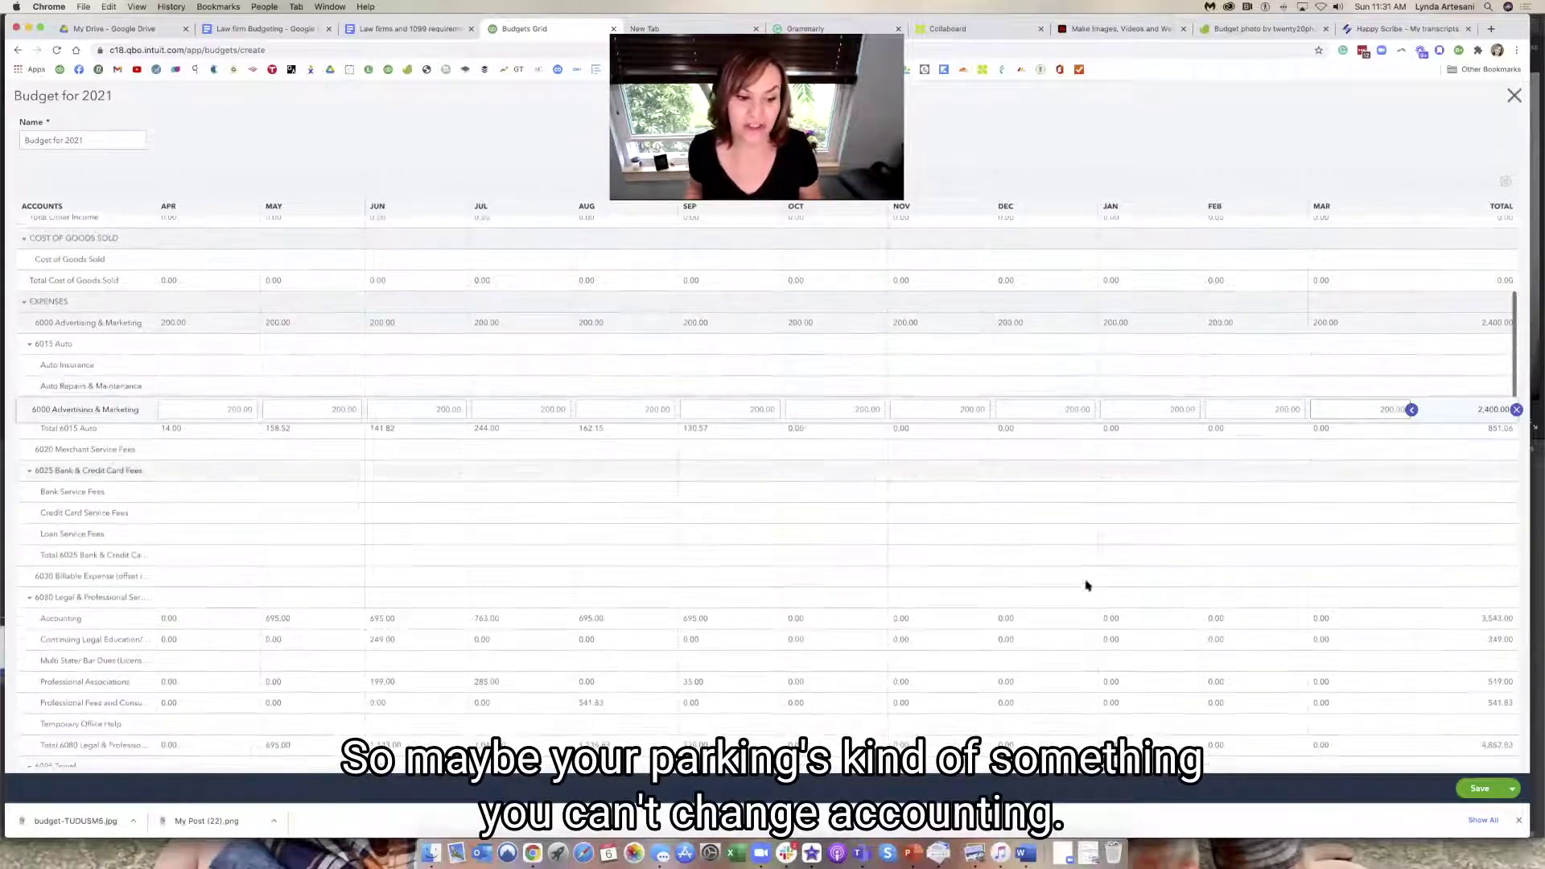
{"action": "left_click", "coordinate": [198, 619]}
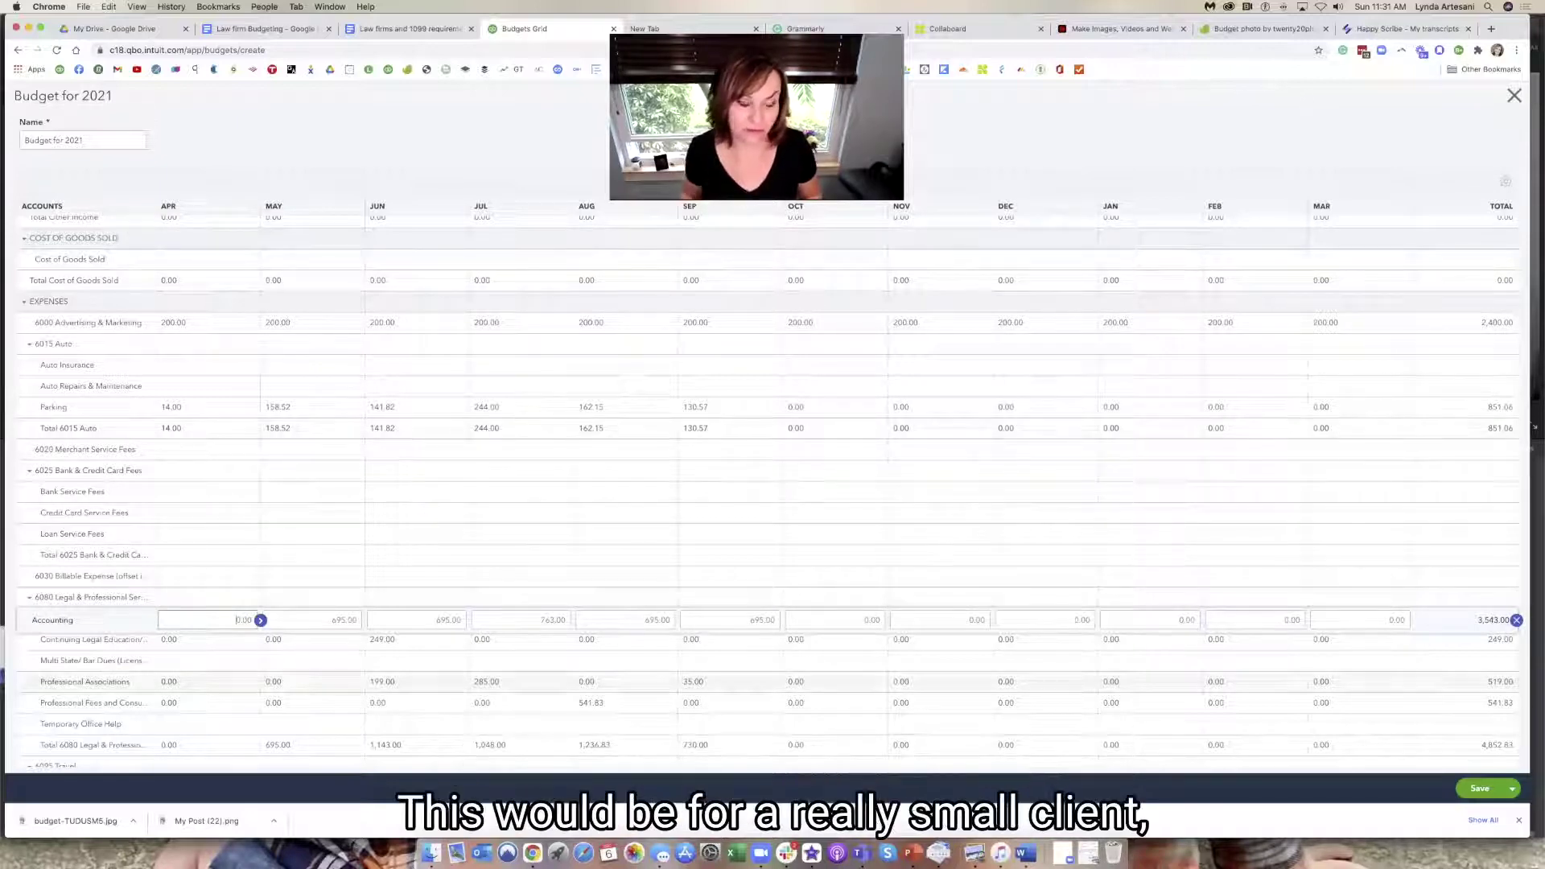
{"action": "left_click_drag", "start_coordinate": [225, 620], "coordinate": [259, 619]}
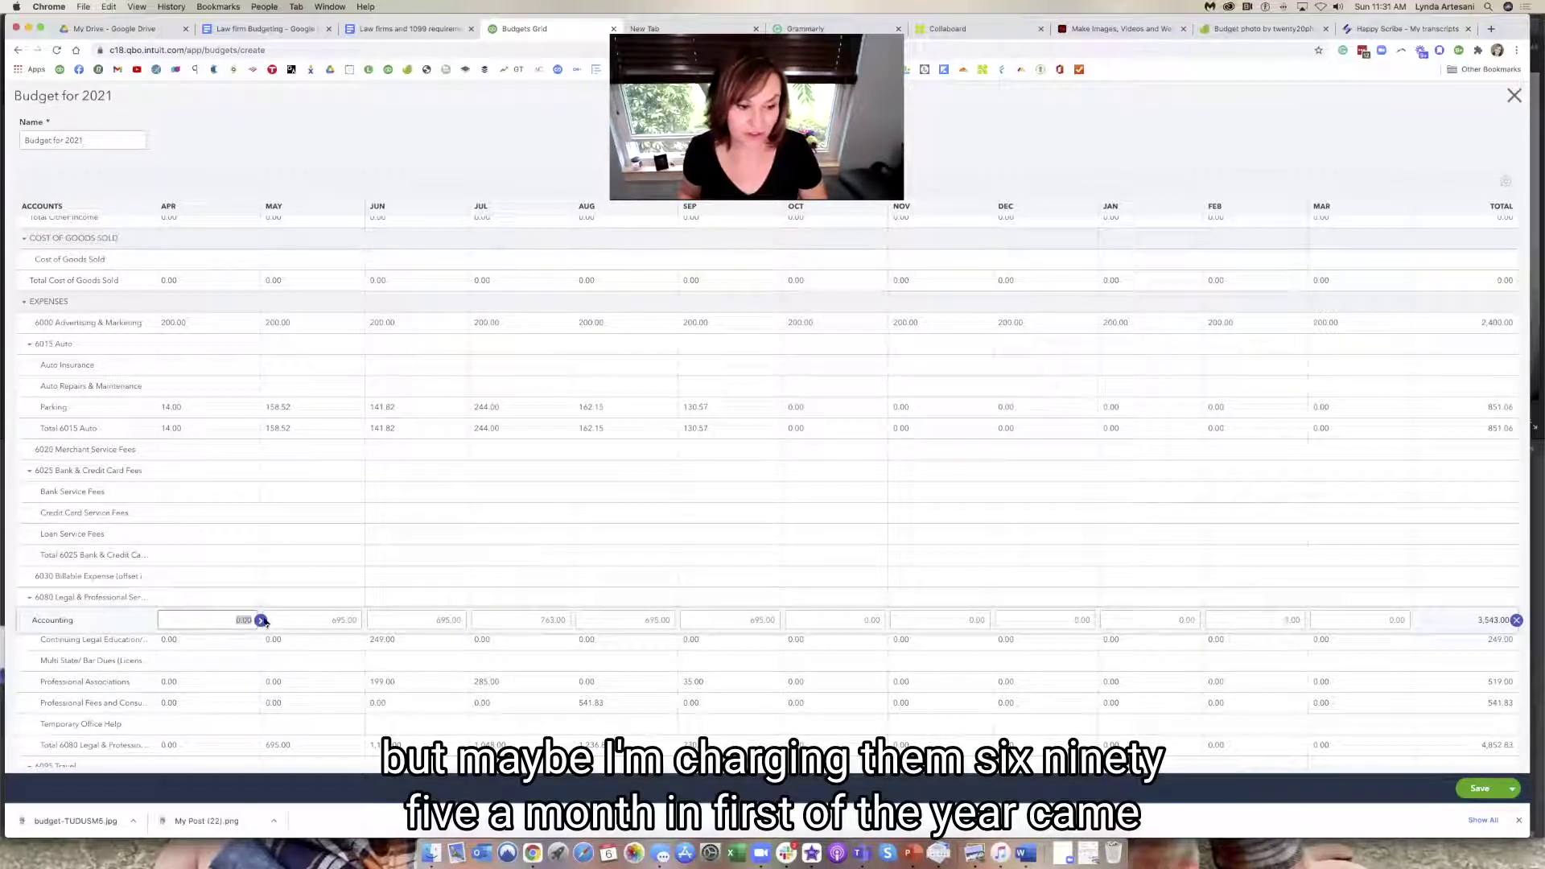
{"action": "type", "text": "695"}
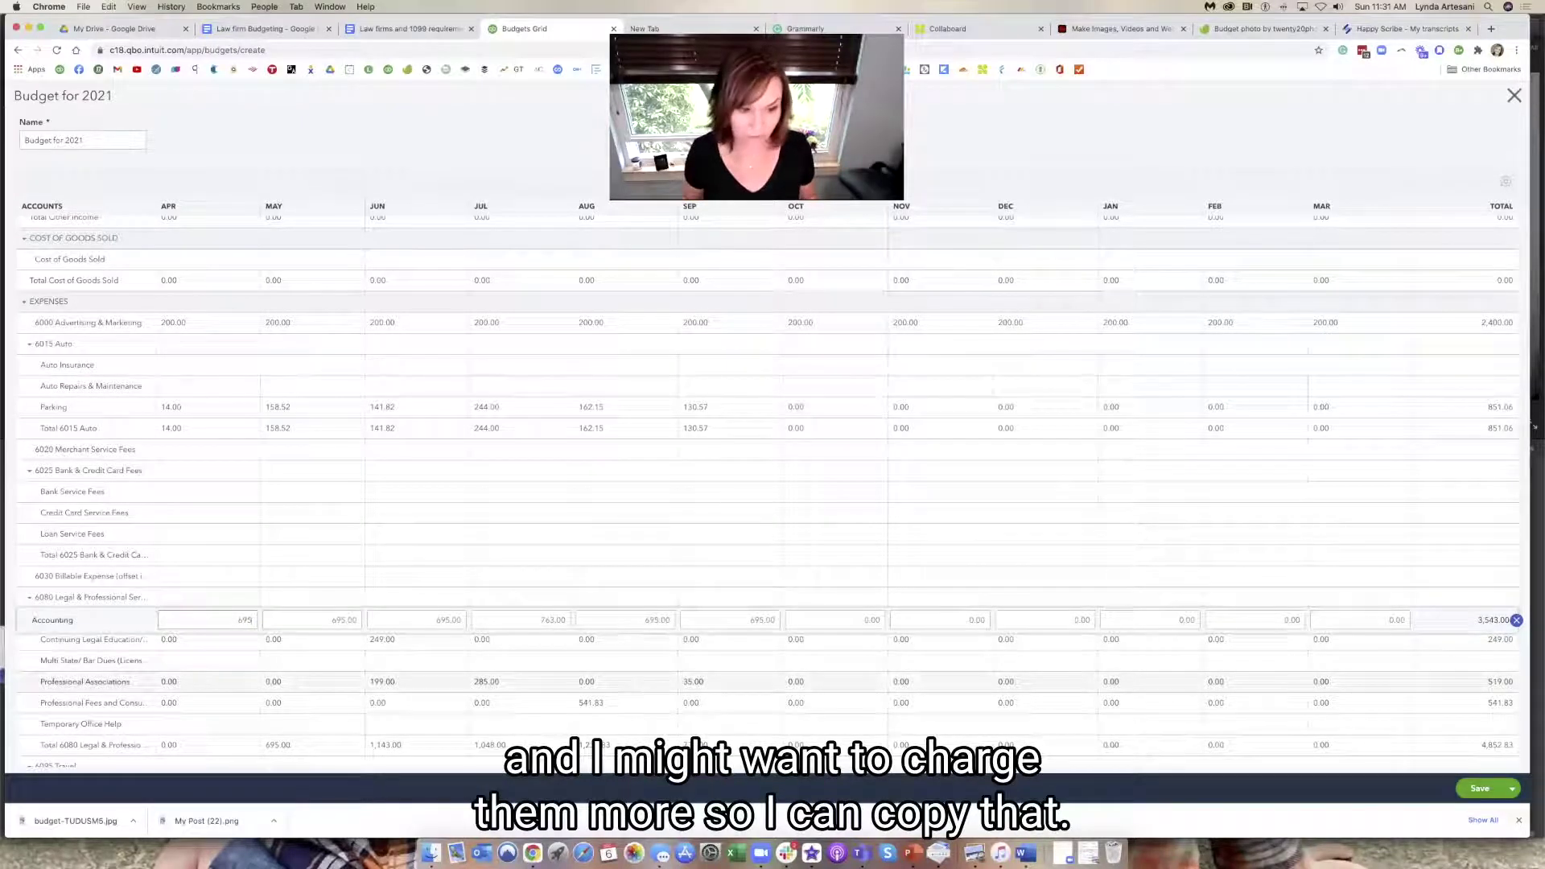
{"action": "key", "text": "Return"}
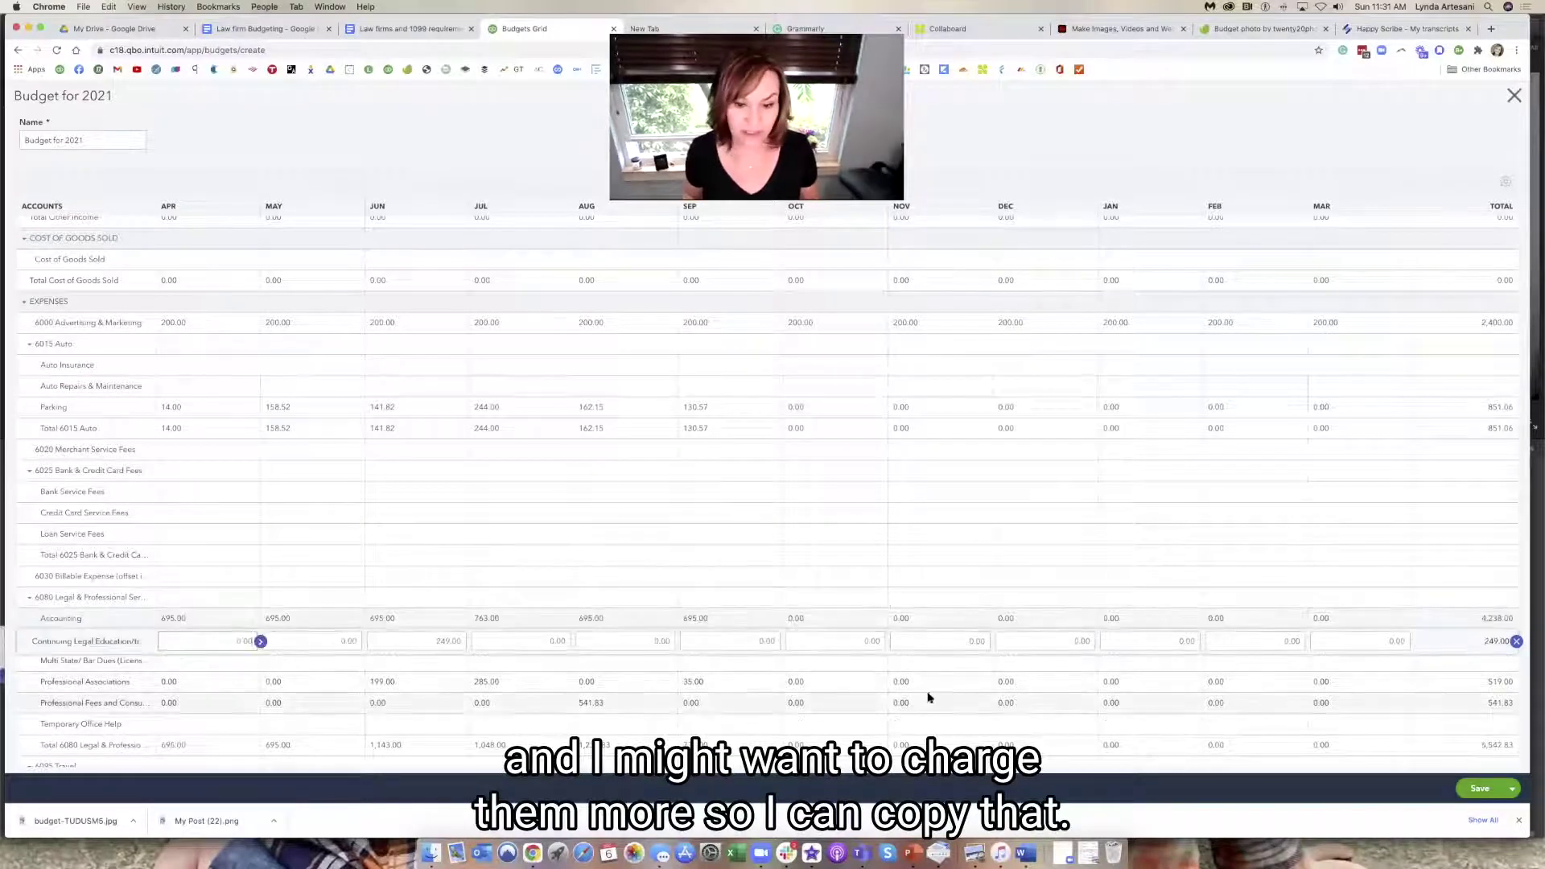
{"action": "left_click", "coordinate": [255, 619]}
{"action": "left_click", "coordinate": [260, 620]}
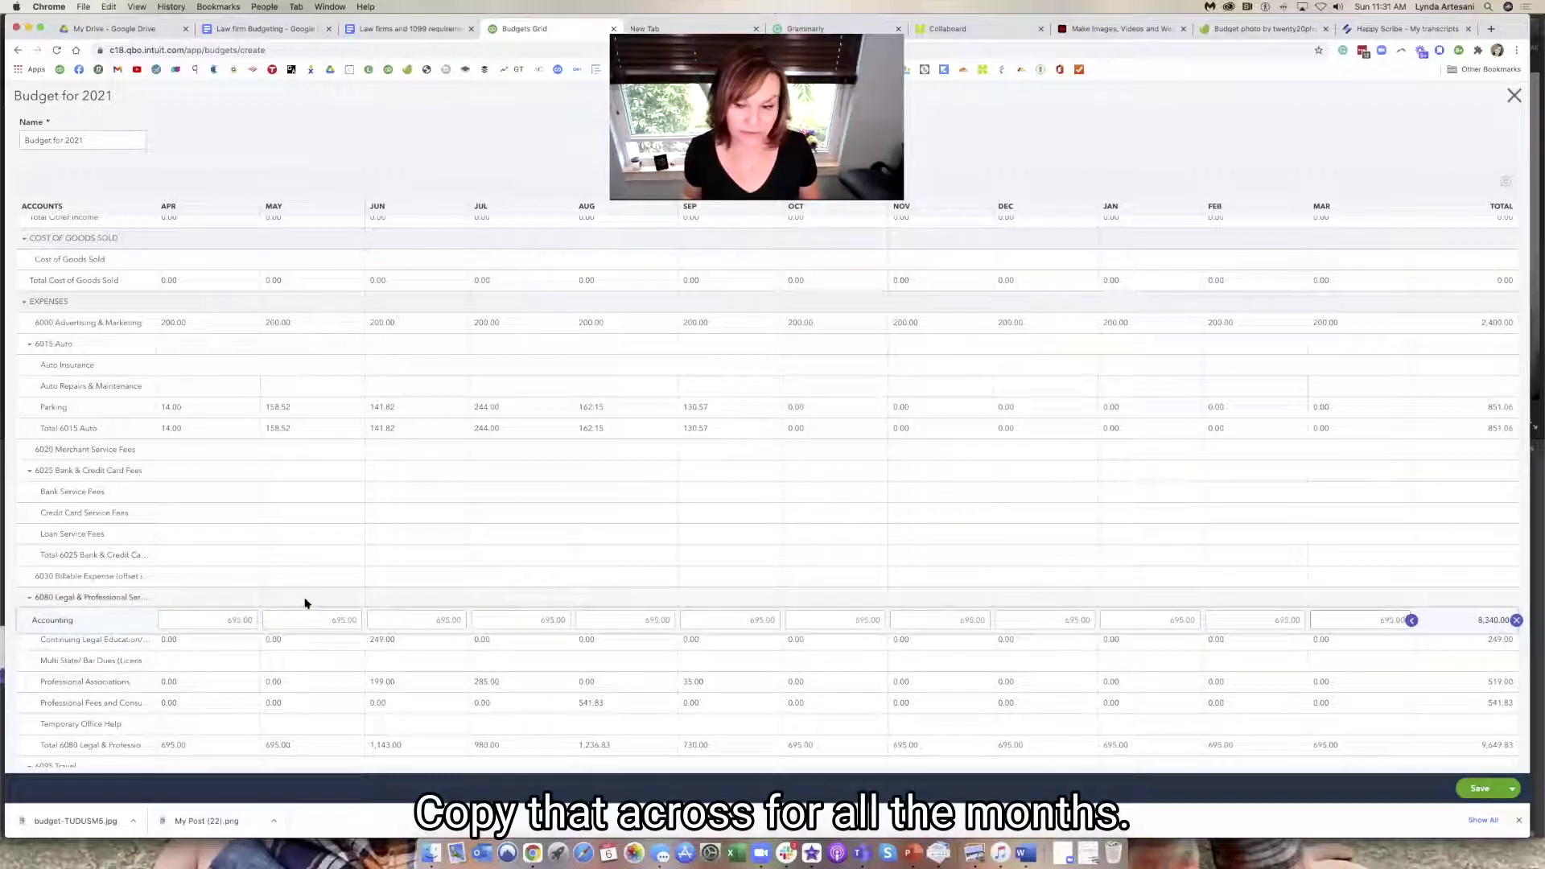
Step: Review the travel and office/general administrative expense rows of the budget for possible adjustments
{"action": "scroll", "coordinate": [396, 697], "scroll_direction": "down", "scroll_amount": 3}
{"action": "scroll", "coordinate": [483, 688], "scroll_direction": "down", "scroll_amount": 2}
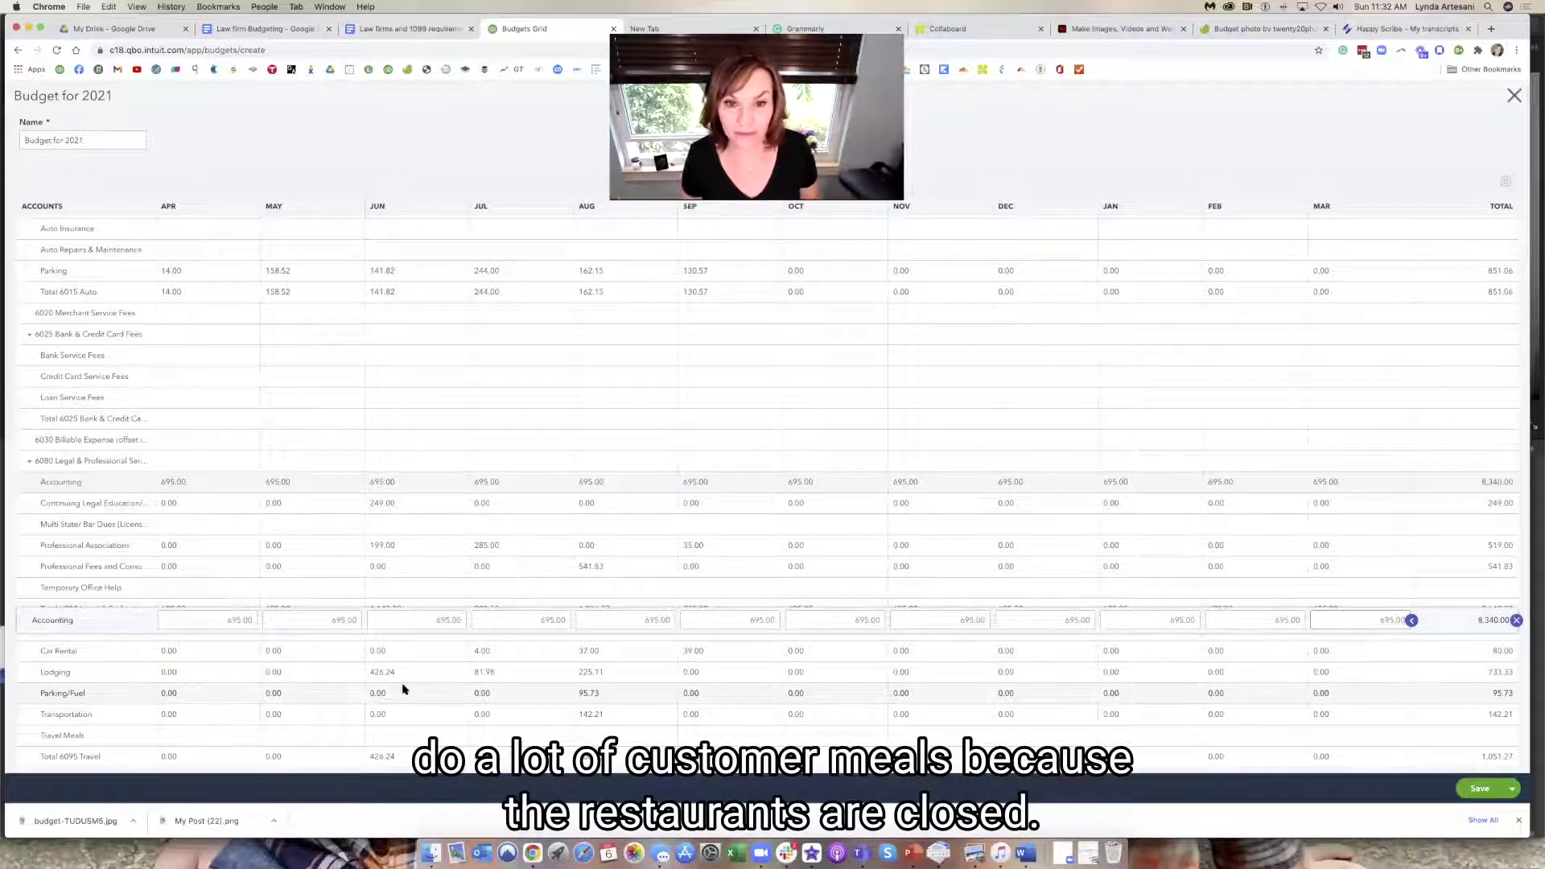
{"action": "scroll", "coordinate": [405, 689], "scroll_direction": "down", "scroll_amount": 3}
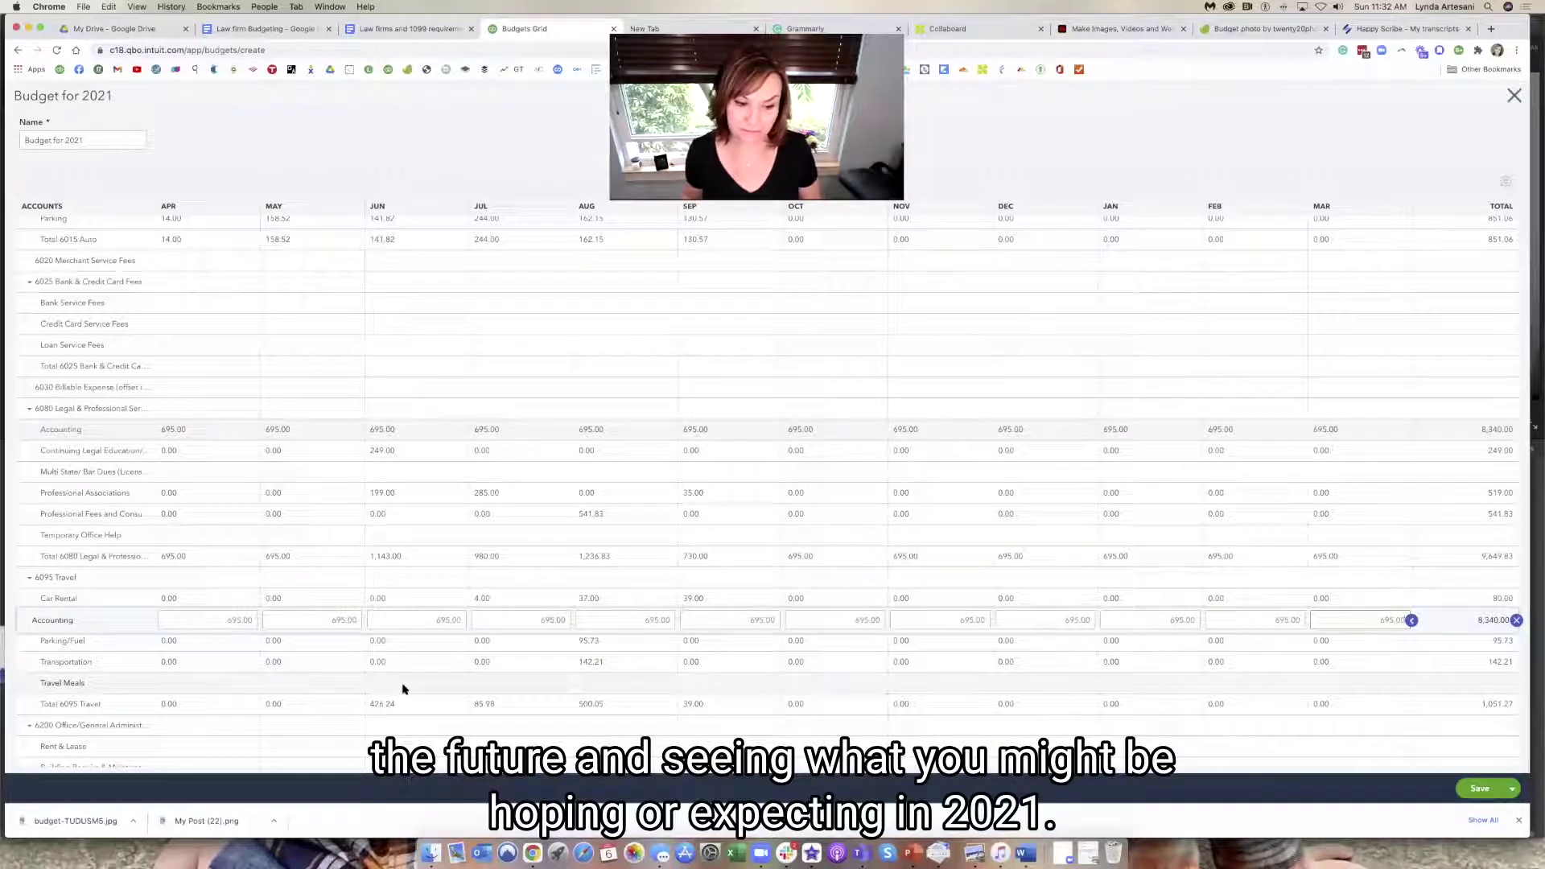
{"action": "scroll", "coordinate": [405, 689], "scroll_direction": "down", "scroll_amount": 4}
{"action": "scroll", "coordinate": [405, 689], "scroll_direction": "down", "scroll_amount": 3}
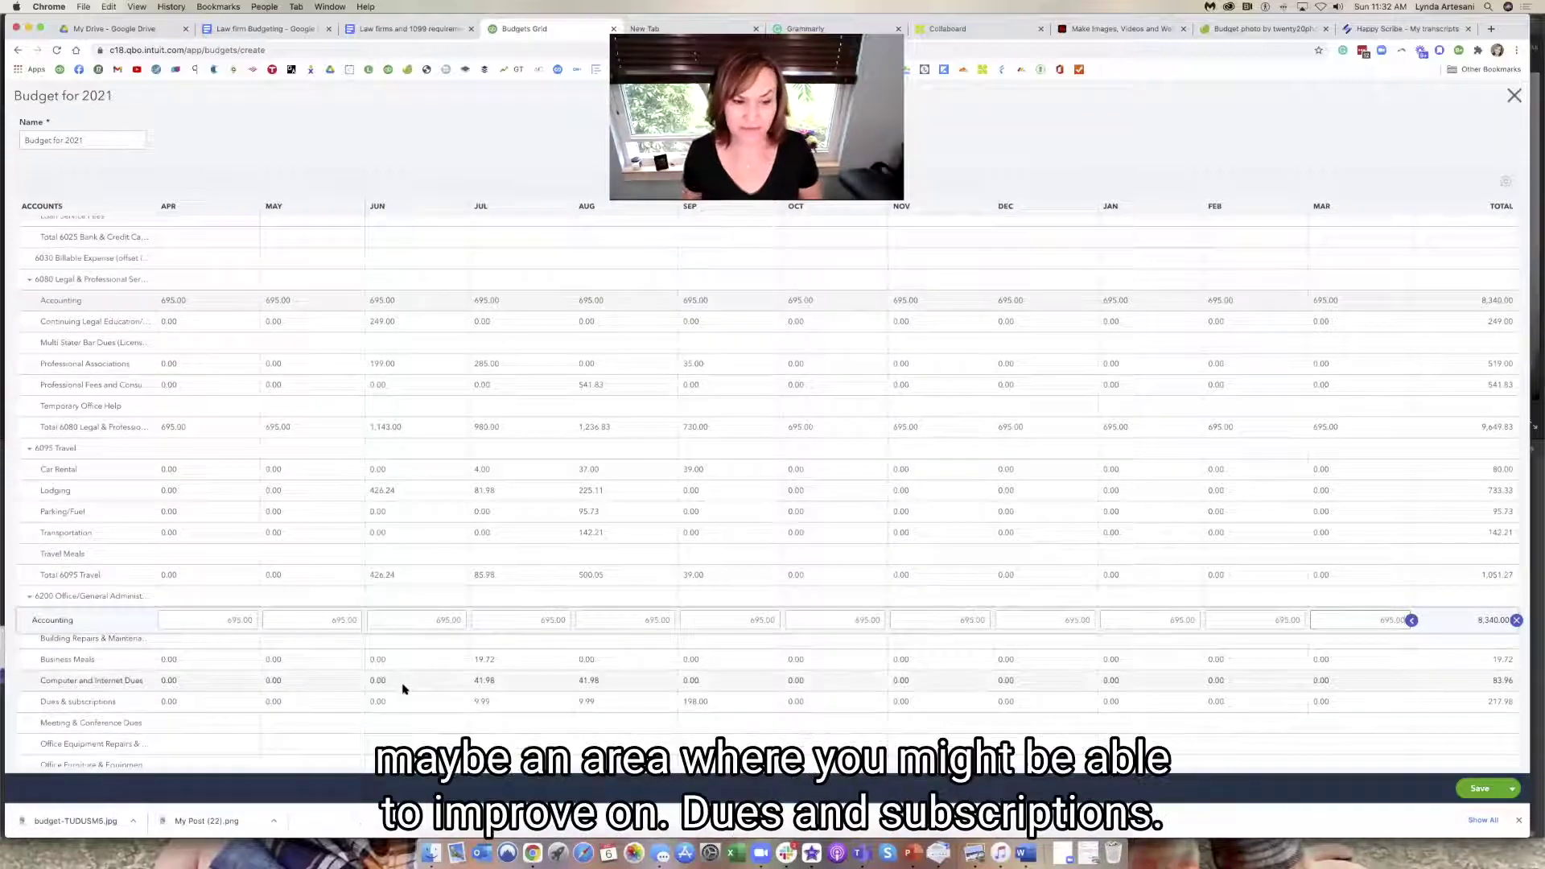
{"action": "scroll", "coordinate": [405, 688], "scroll_direction": "down", "scroll_amount": 5}
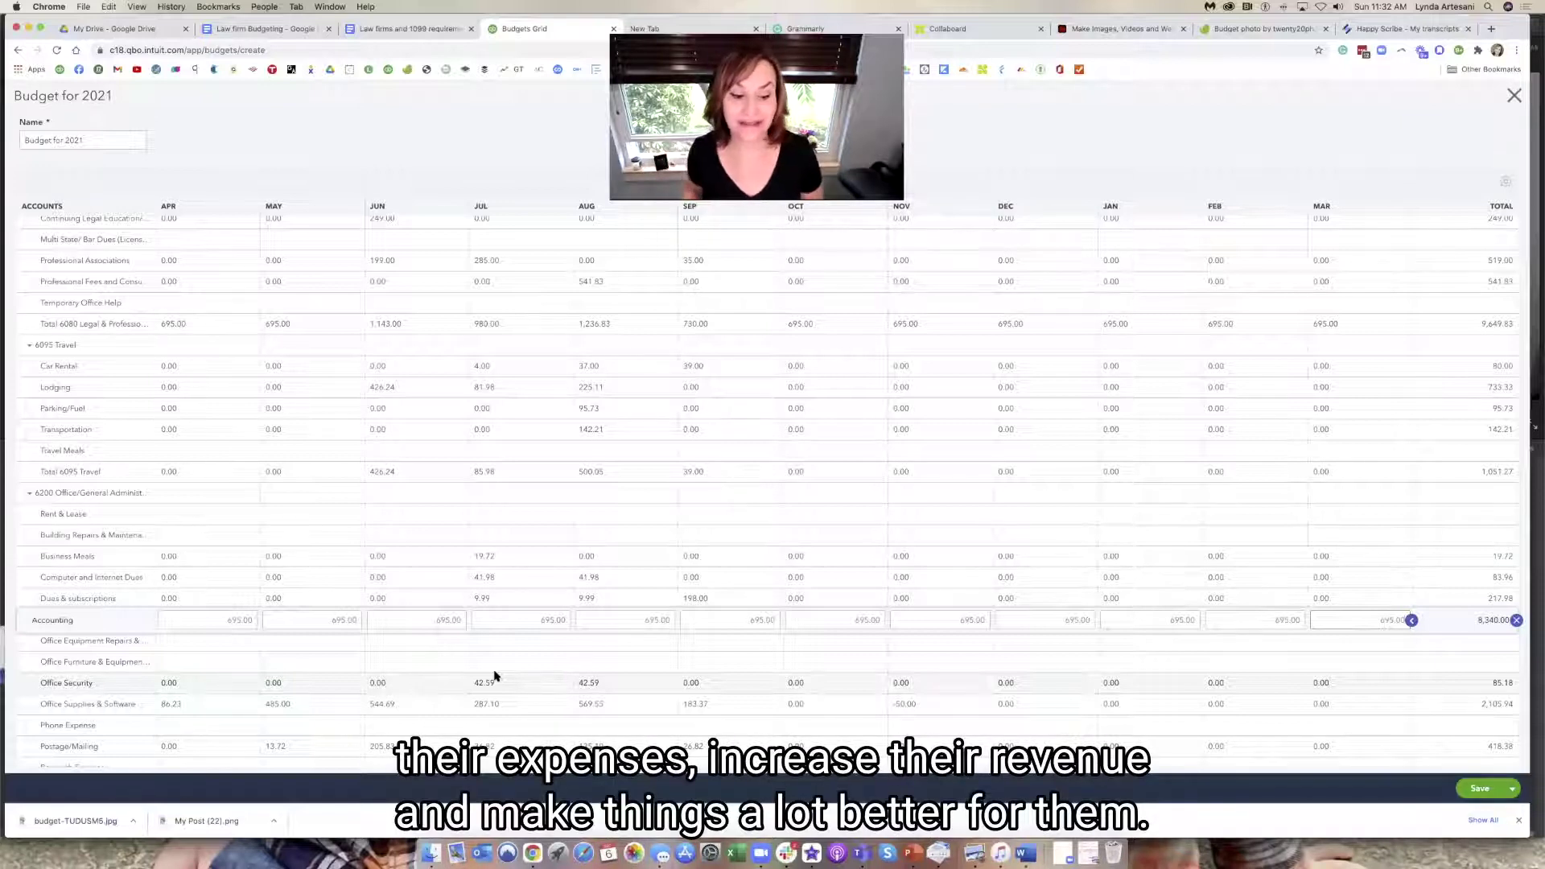
{"action": "scroll", "coordinate": [495, 676], "scroll_direction": "down", "scroll_amount": 1}
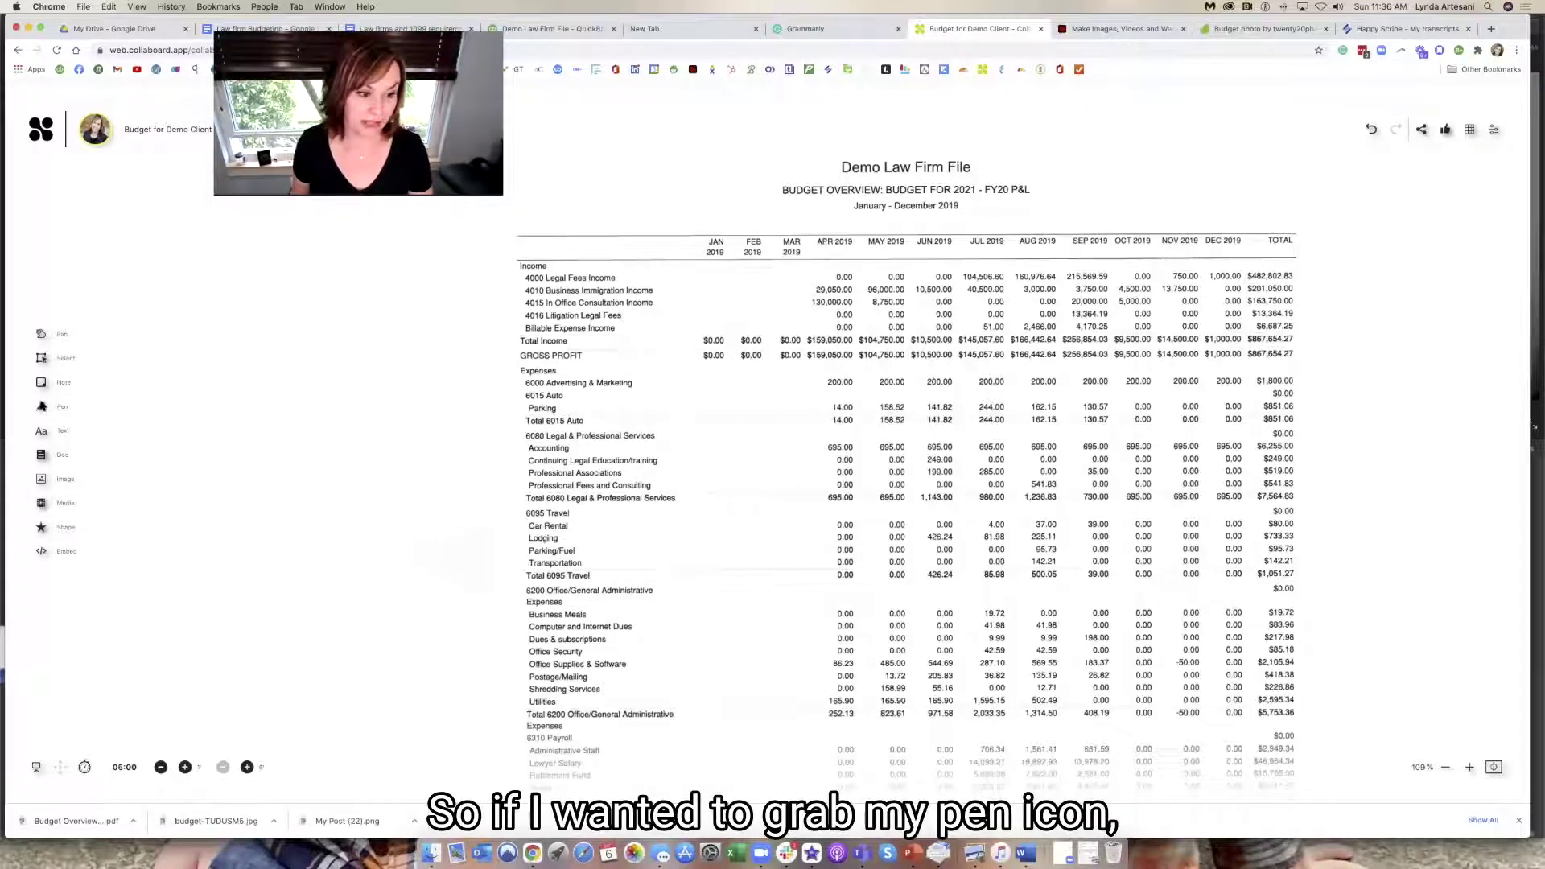
Step: With a dark red pen, circle the Advertising & Marketing total on the budget overview and write an underlined "Reduce" beside it
{"action": "left_click", "coordinate": [45, 407]}
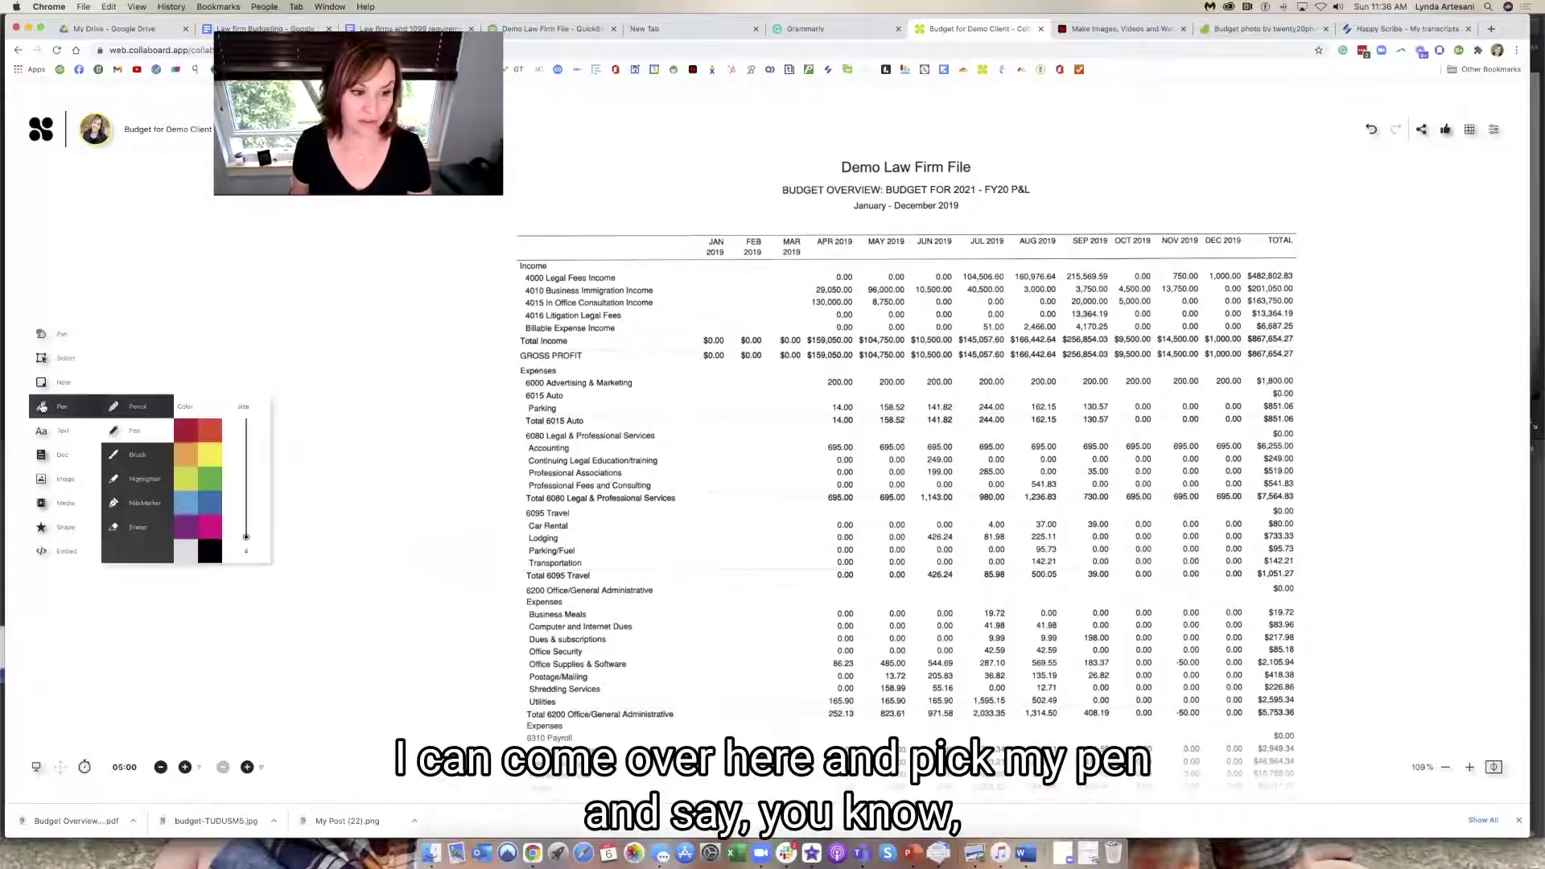
{"action": "left_click", "coordinate": [191, 433]}
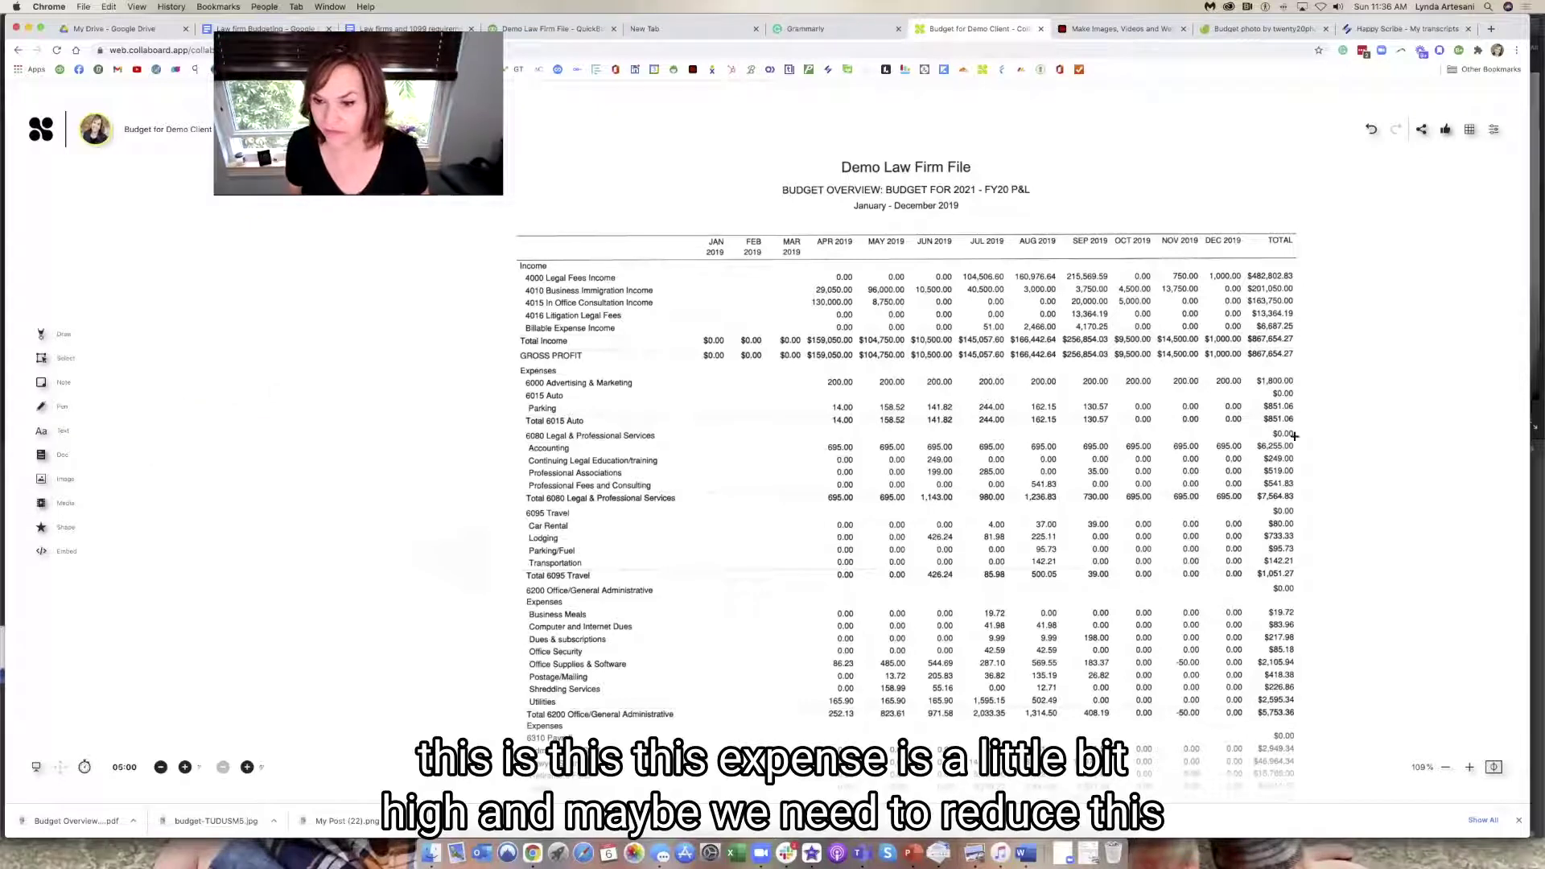
{"action": "mouse_move", "coordinate": [1258, 389]}
{"action": "left_mouse_down"}
{"action": "mouse_move", "coordinate": [1292, 390]}
{"action": "mouse_move", "coordinate": [1250, 391]}
{"action": "mouse_move", "coordinate": [1256, 365]}
{"action": "mouse_move", "coordinate": [1338, 380]}
{"action": "mouse_move", "coordinate": [1425, 363]}
{"action": "left_mouse_up"}
{"action": "left_click_drag", "start_coordinate": [1342, 387], "coordinate": [1441, 369]}
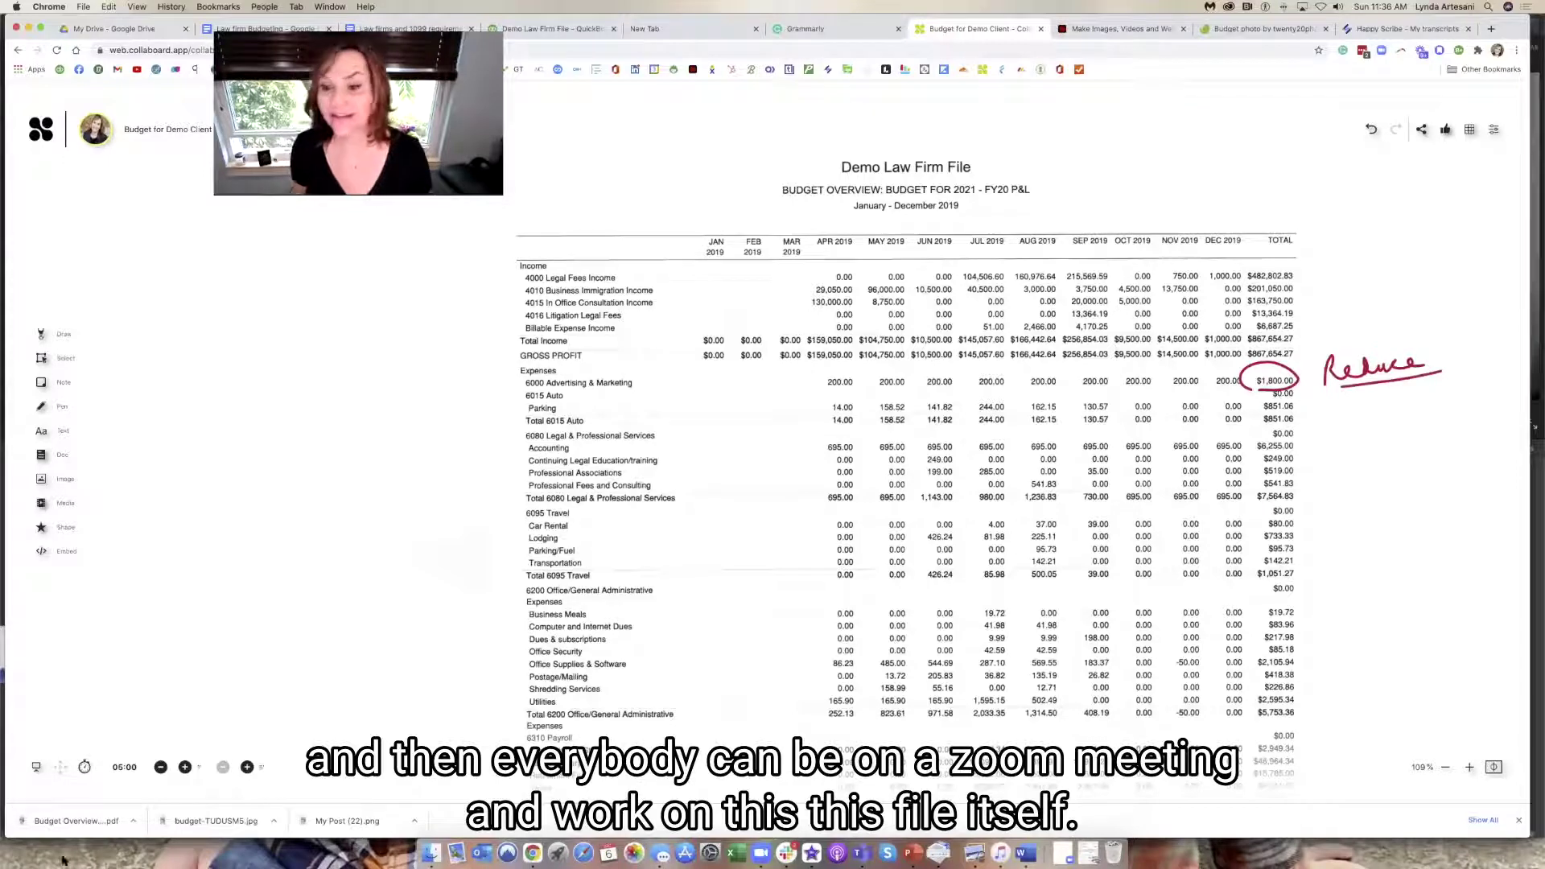
Step: Add a yellow sticky note over the expense rows reading "Check on travel expense for xxo"
{"action": "left_click", "coordinate": [44, 385]}
{"action": "left_click", "coordinate": [211, 430]}
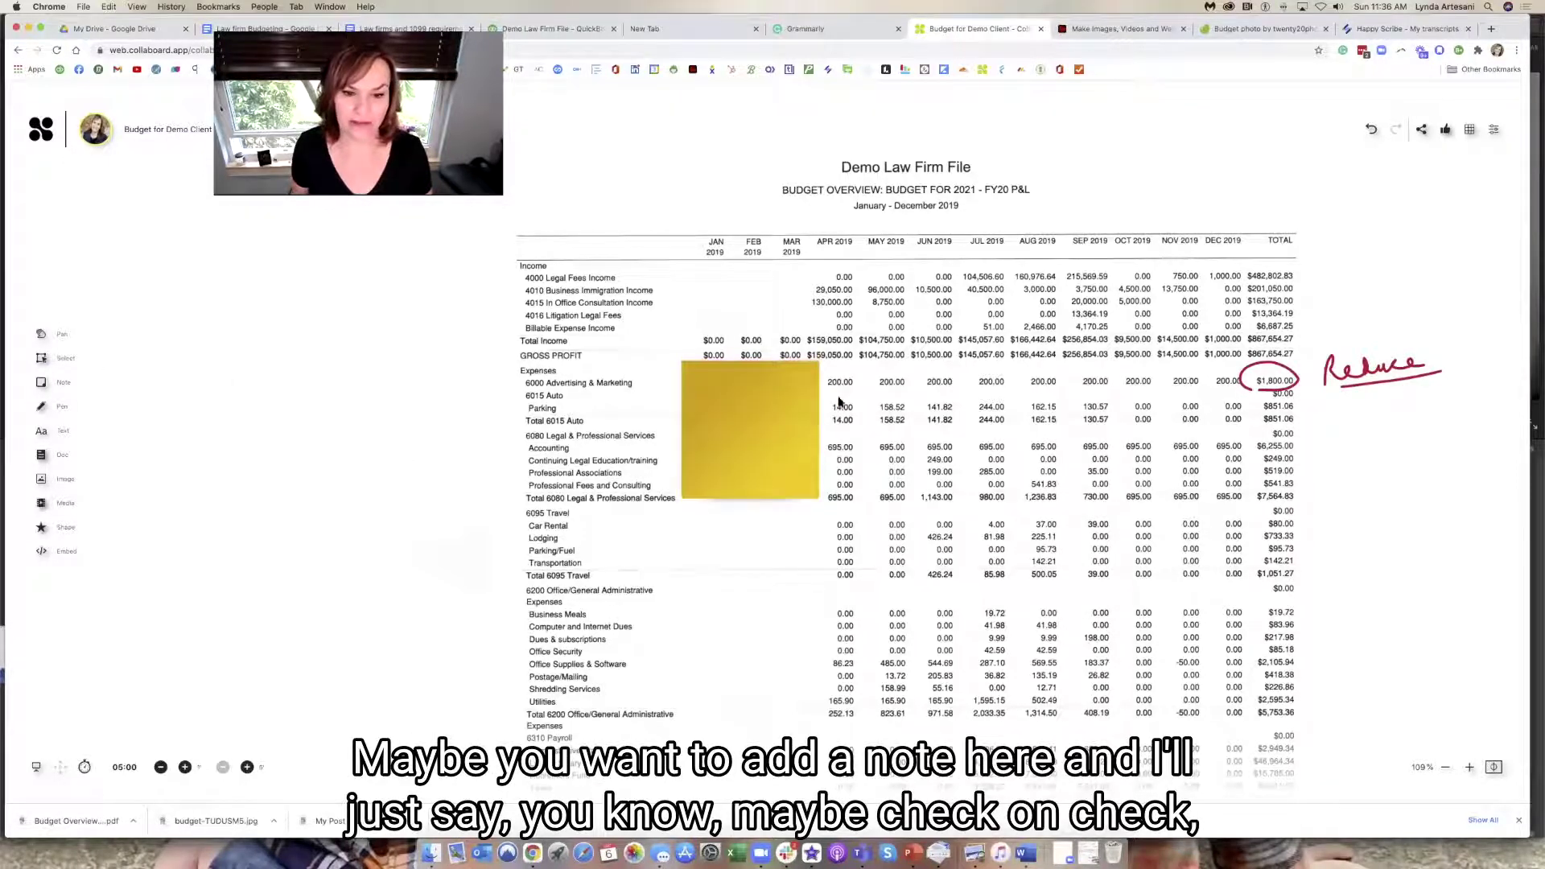
{"action": "double_click", "coordinate": [785, 375]}
{"action": "left_click", "coordinate": [758, 371]}
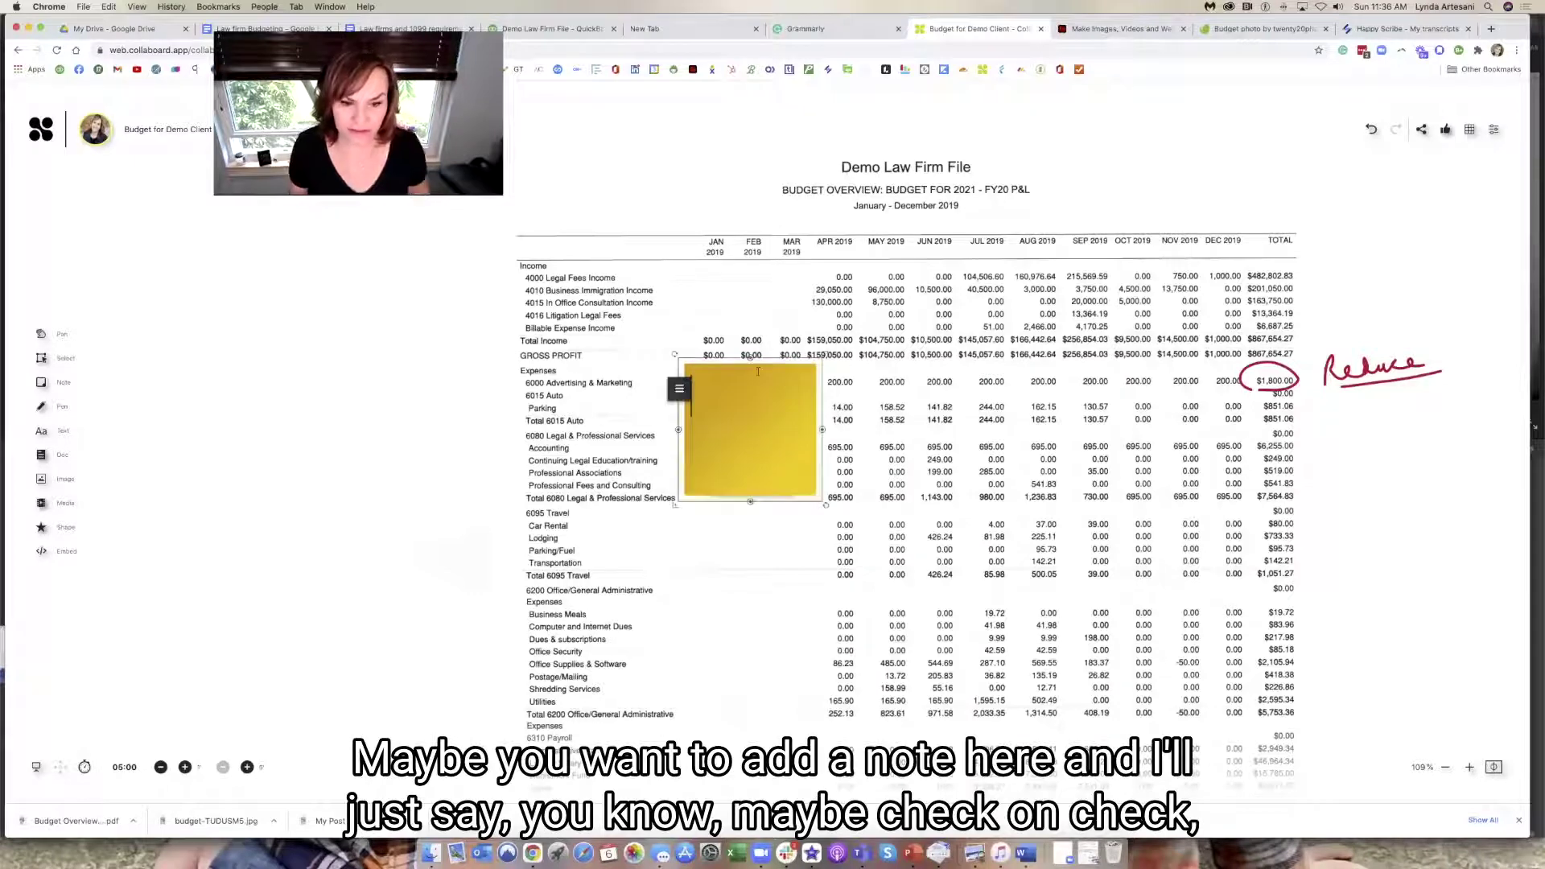
{"action": "type", "text": "Check on t"}
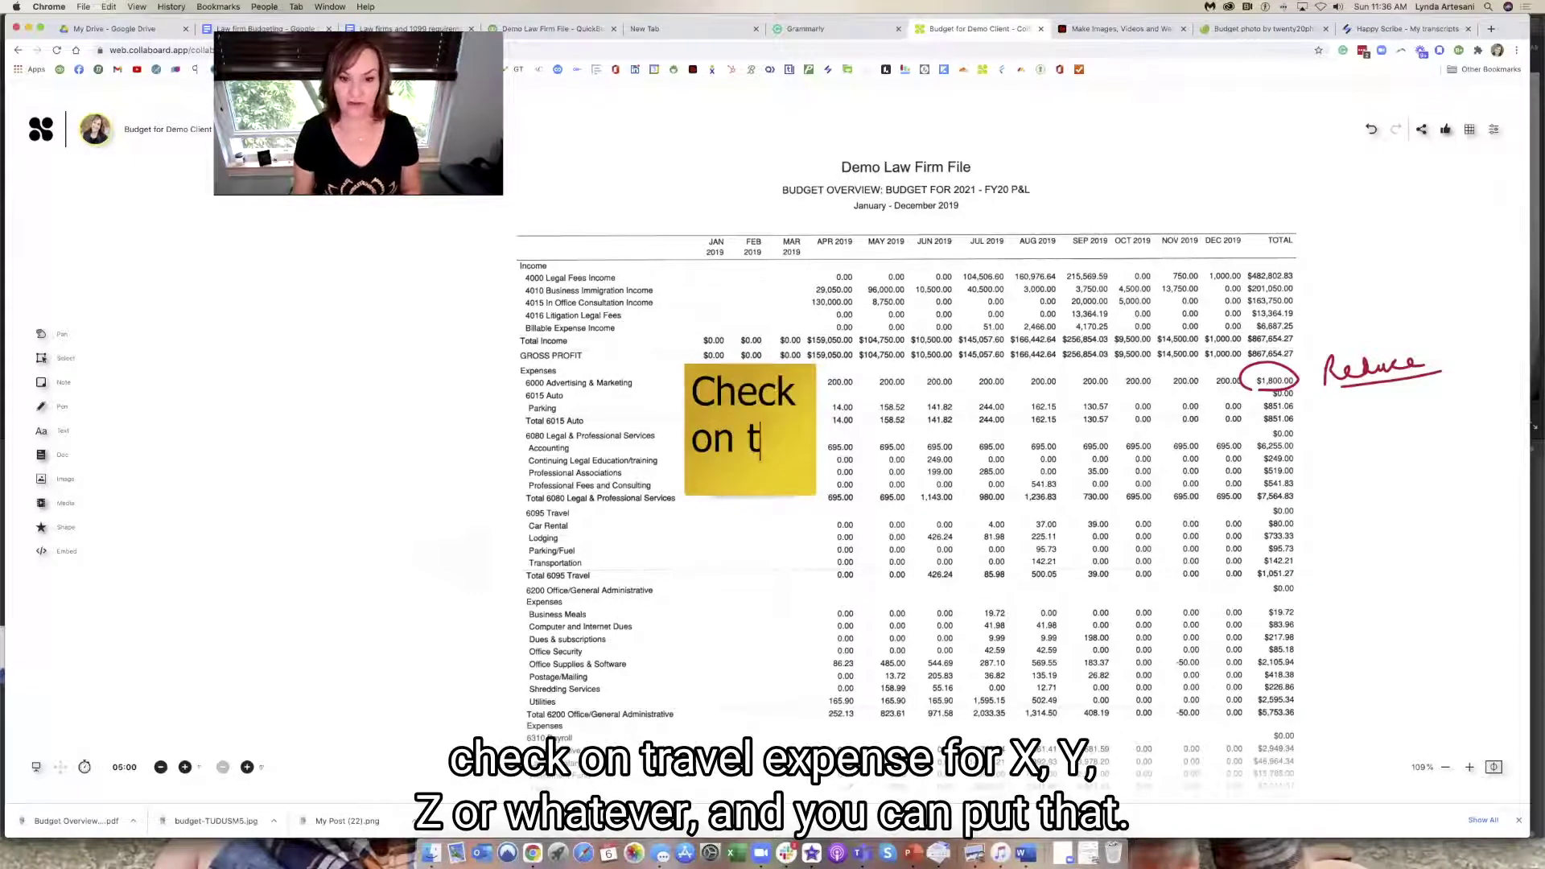
{"action": "type", "text": "ravel expe"}
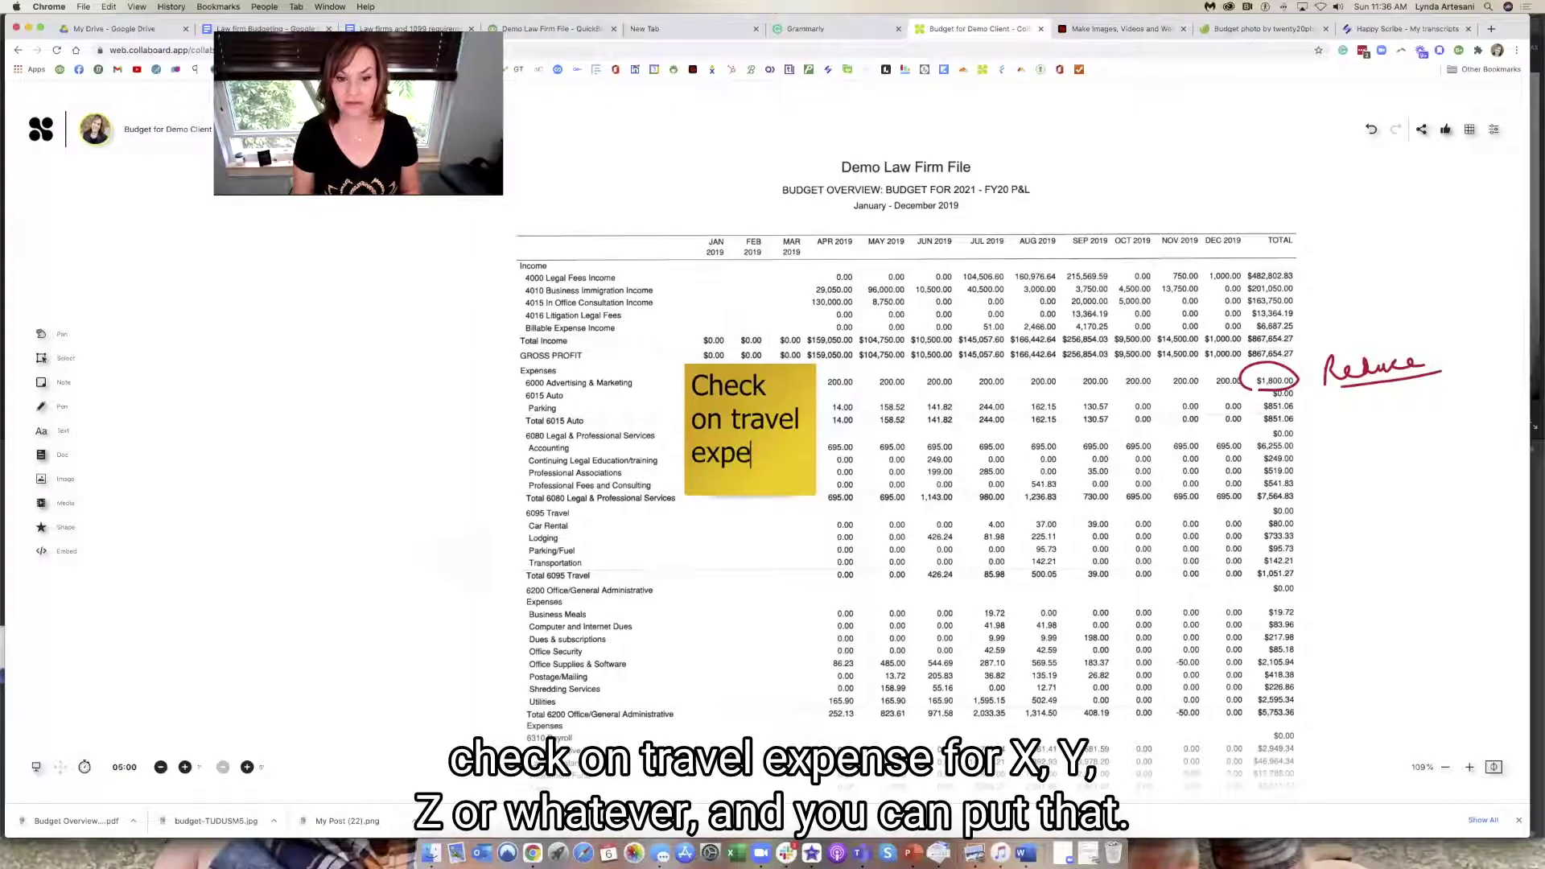
{"action": "type", "text": "nse for xxo"}
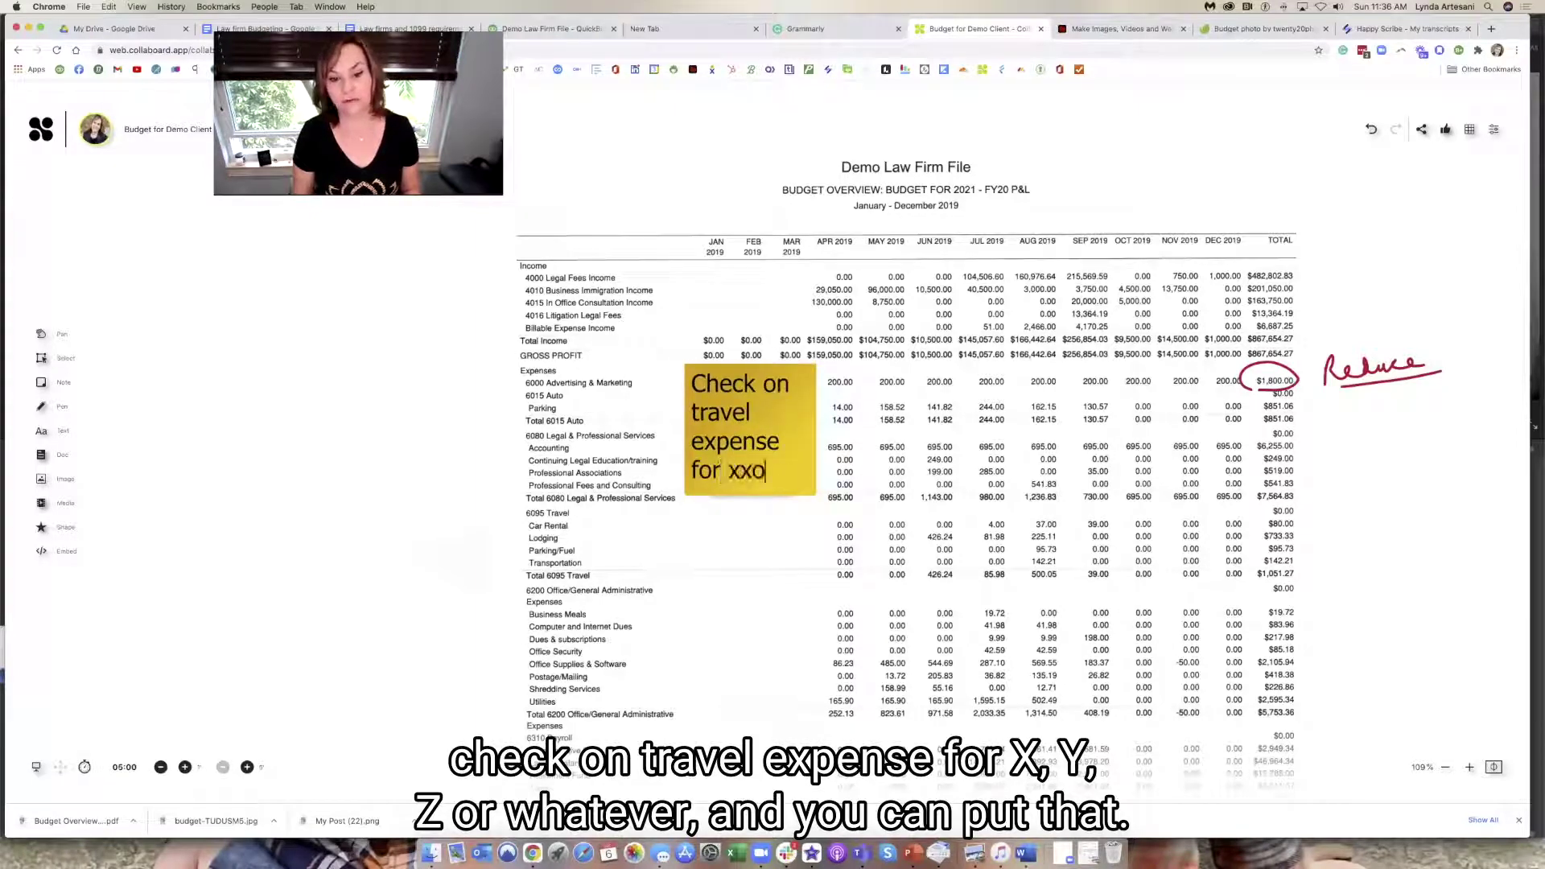
Step: Finish the sticky note and examine it over the expense rows at different magnifications
{"action": "key", "text": "Escape"}
{"action": "scroll", "coordinate": [745, 384], "scroll_direction": "down", "scroll_amount": 5}
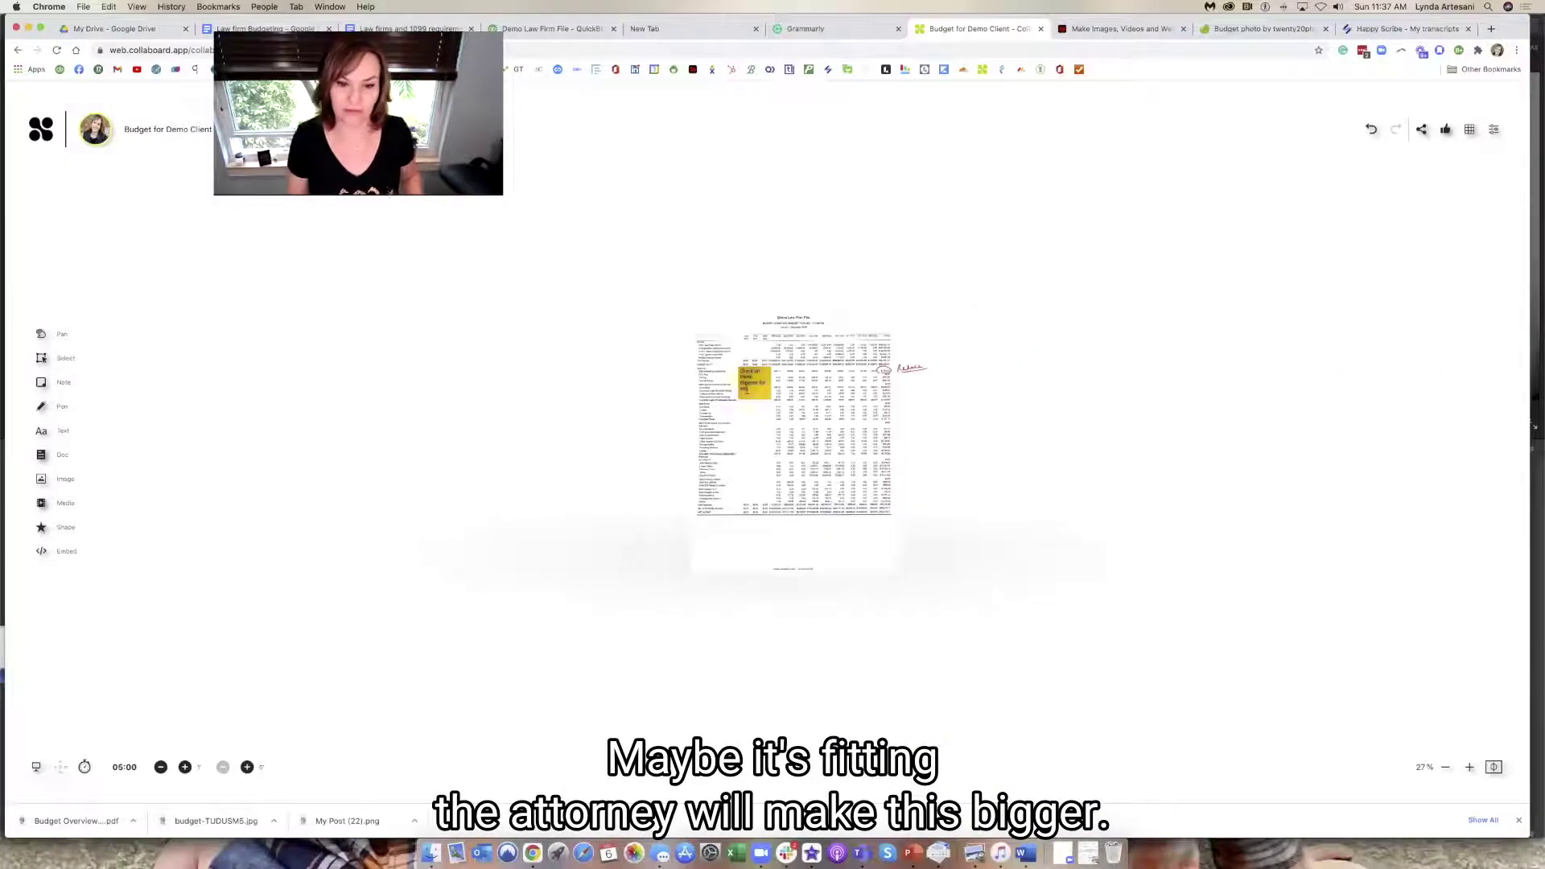
{"action": "scroll", "coordinate": [745, 383], "scroll_direction": "up", "scroll_amount": 5}
{"action": "scroll", "coordinate": [744, 384], "scroll_direction": "down", "scroll_amount": 5}
{"action": "scroll", "coordinate": [744, 384], "scroll_direction": "up", "scroll_amount": 5}
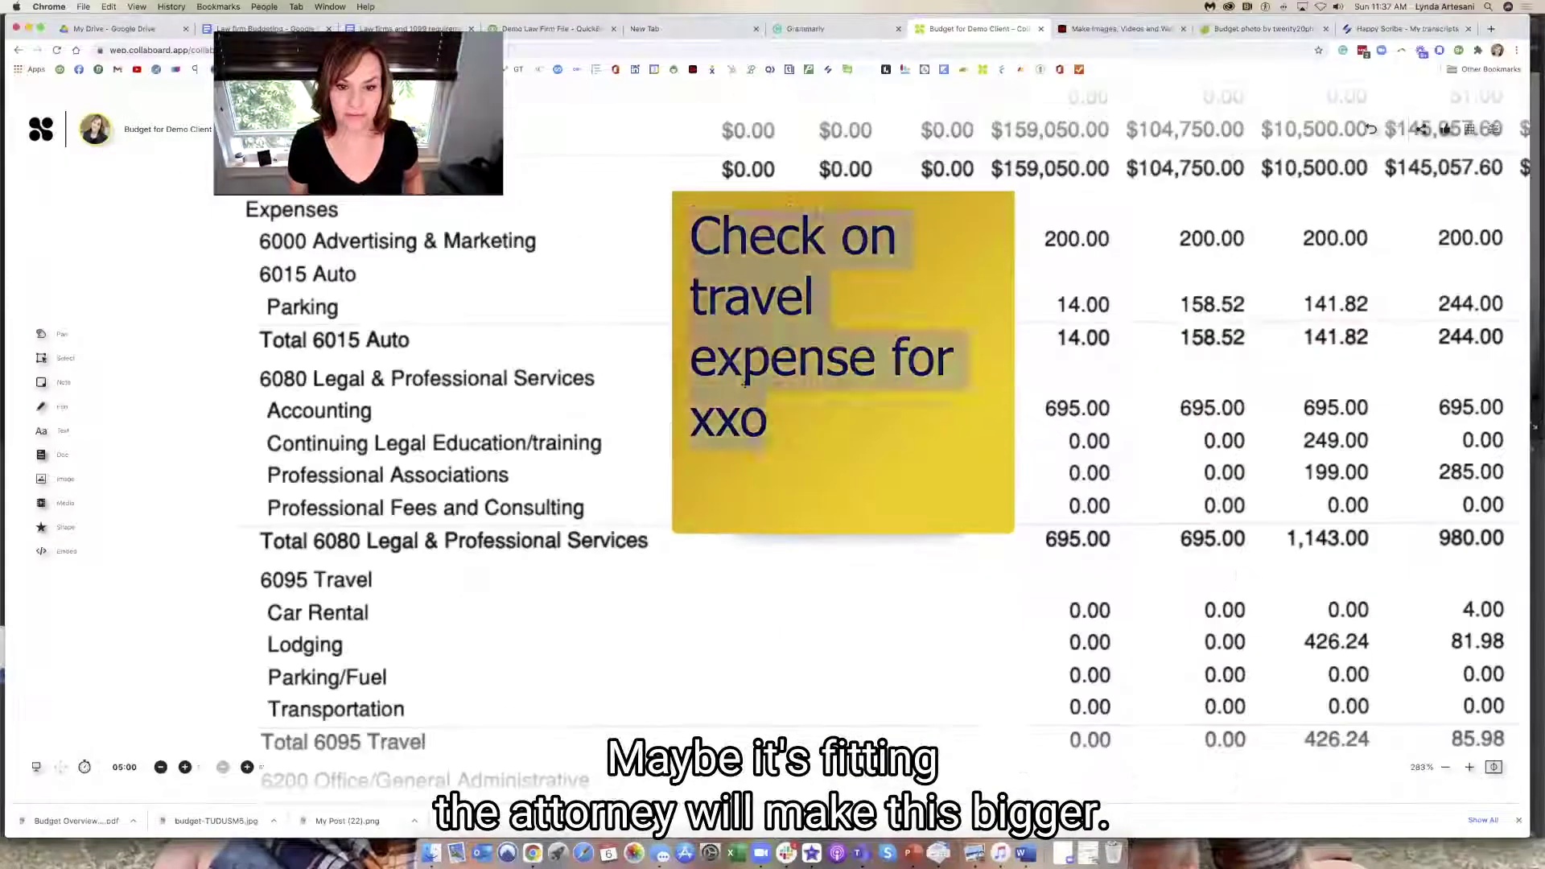
{"action": "scroll", "coordinate": [745, 384], "scroll_direction": "down", "scroll_amount": 2}
{"action": "scroll", "coordinate": [746, 394], "scroll_direction": "up", "scroll_amount": 3}
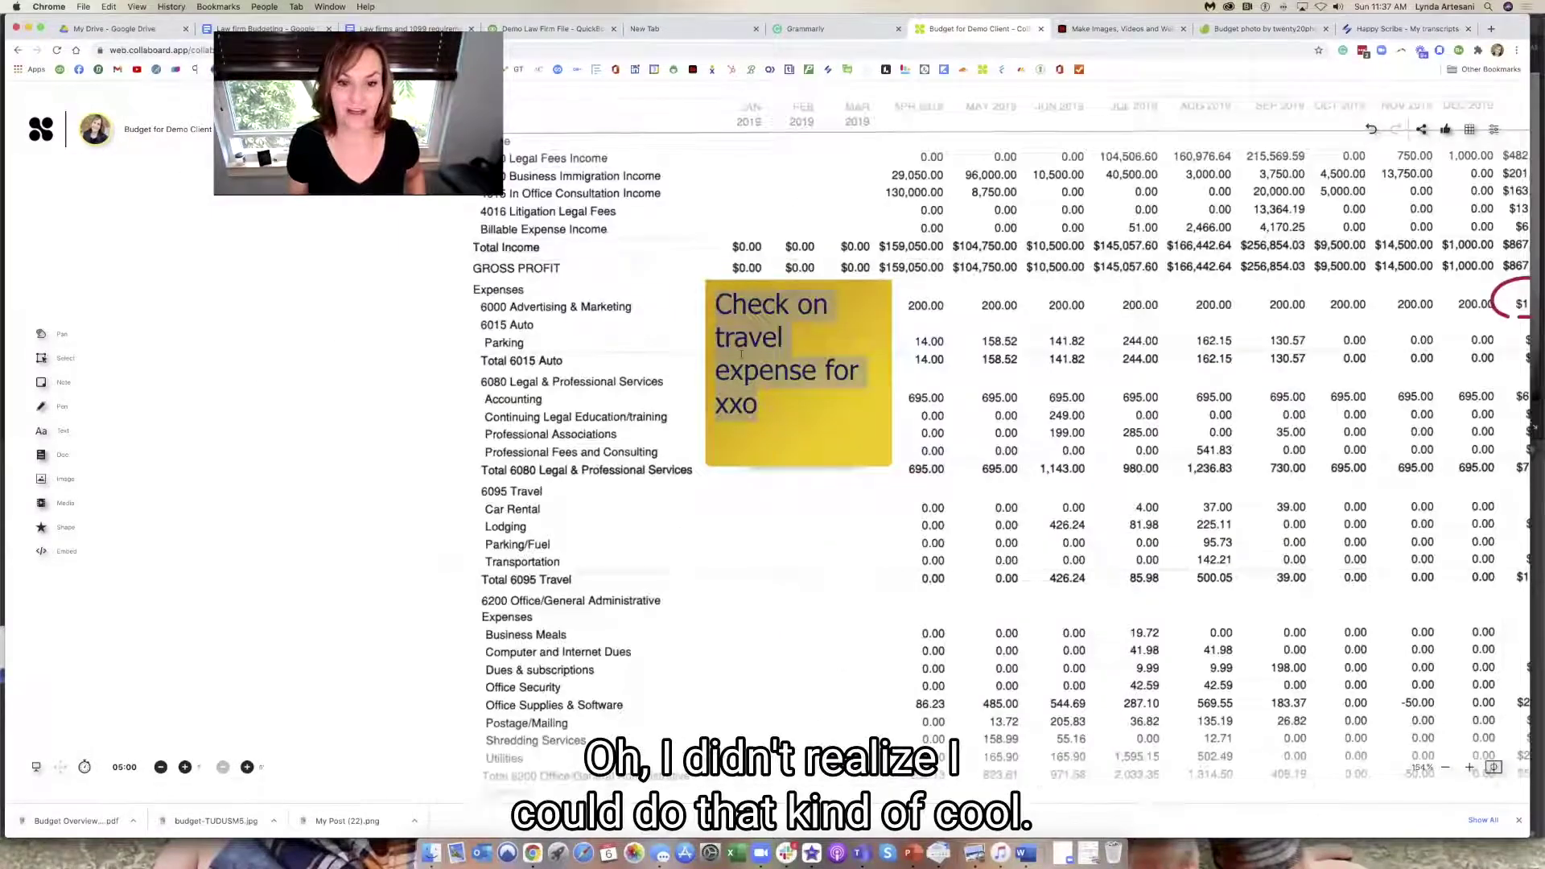
Step: Attach a connector line to the sticky note and move the note into the blank margin beside the 6095 Travel rows
{"action": "double_click", "coordinate": [818, 309]}
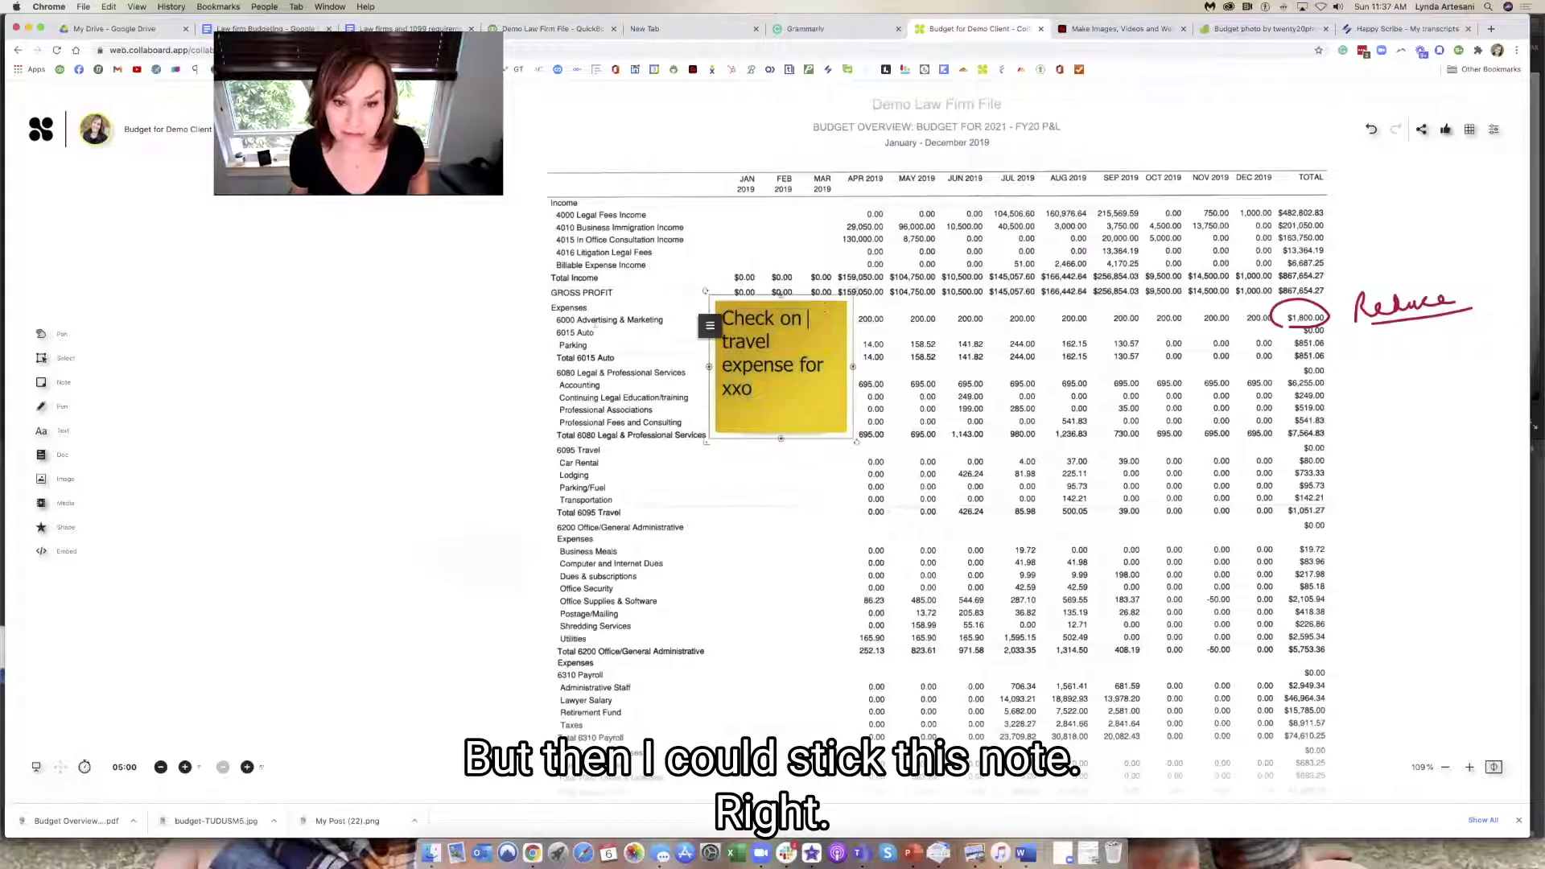
{"action": "left_click", "coordinate": [763, 301]}
{"action": "left_click", "coordinate": [780, 298]}
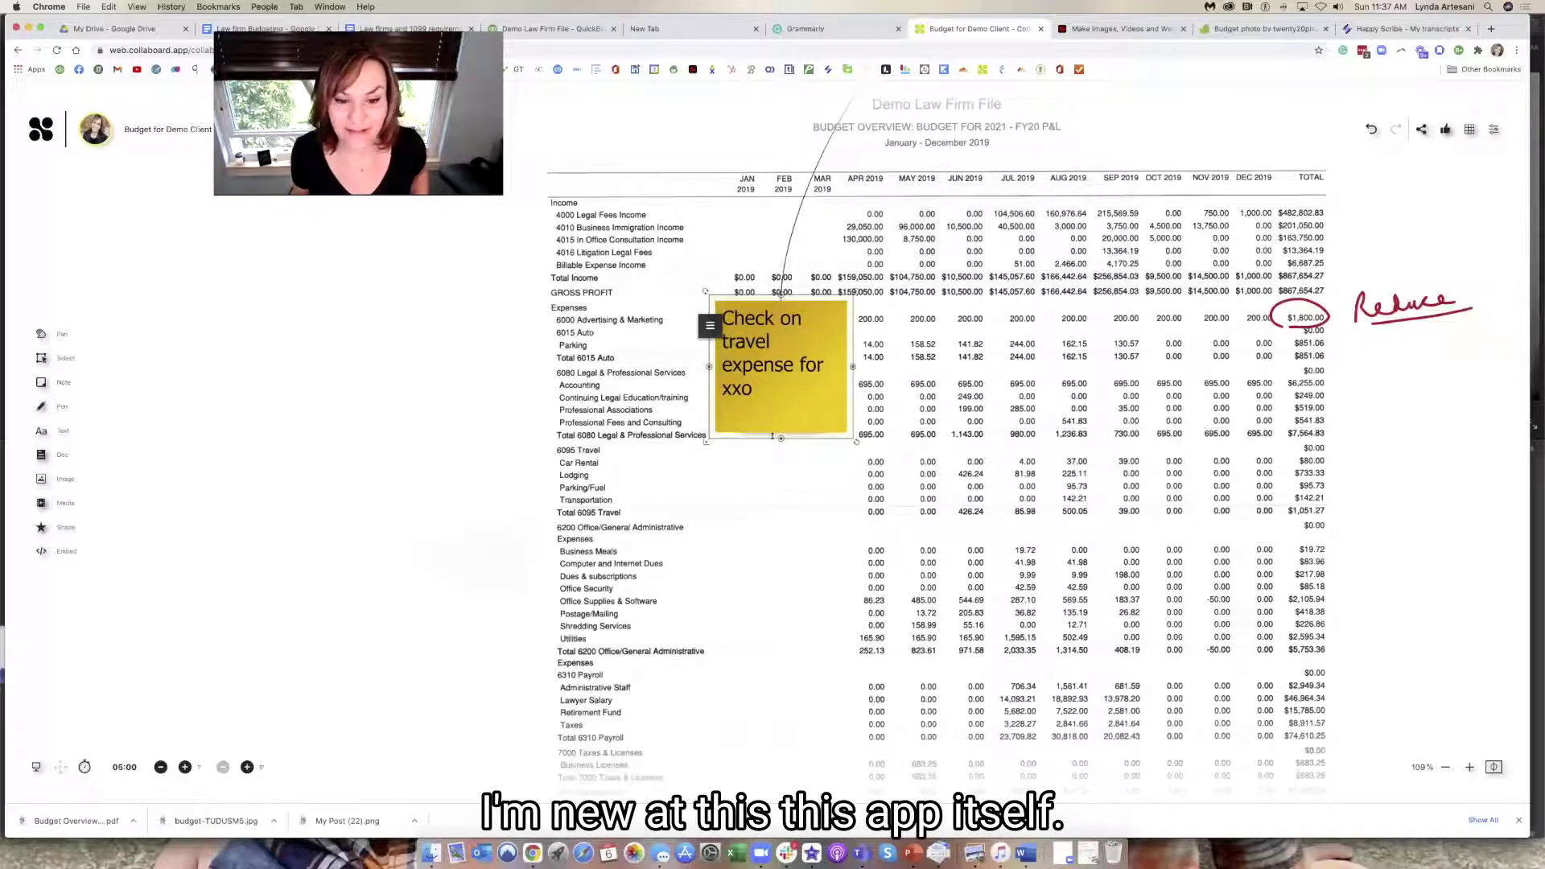
{"action": "left_click", "coordinate": [415, 392]}
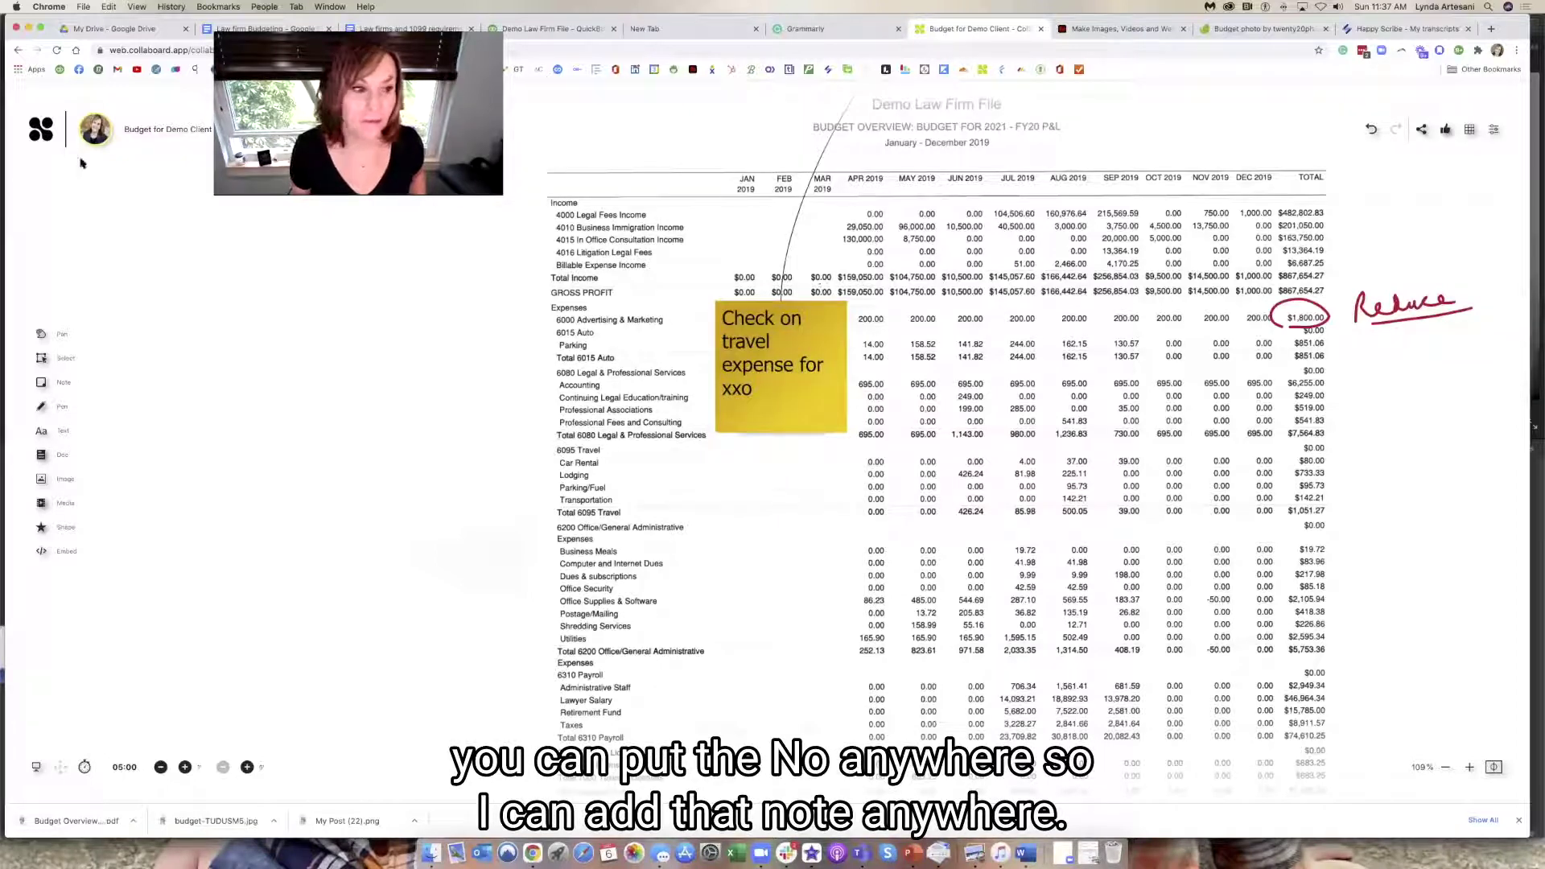
{"action": "left_click", "coordinate": [754, 311]}
{"action": "left_click_drag", "start_coordinate": [754, 311], "coordinate": [585, 452]}
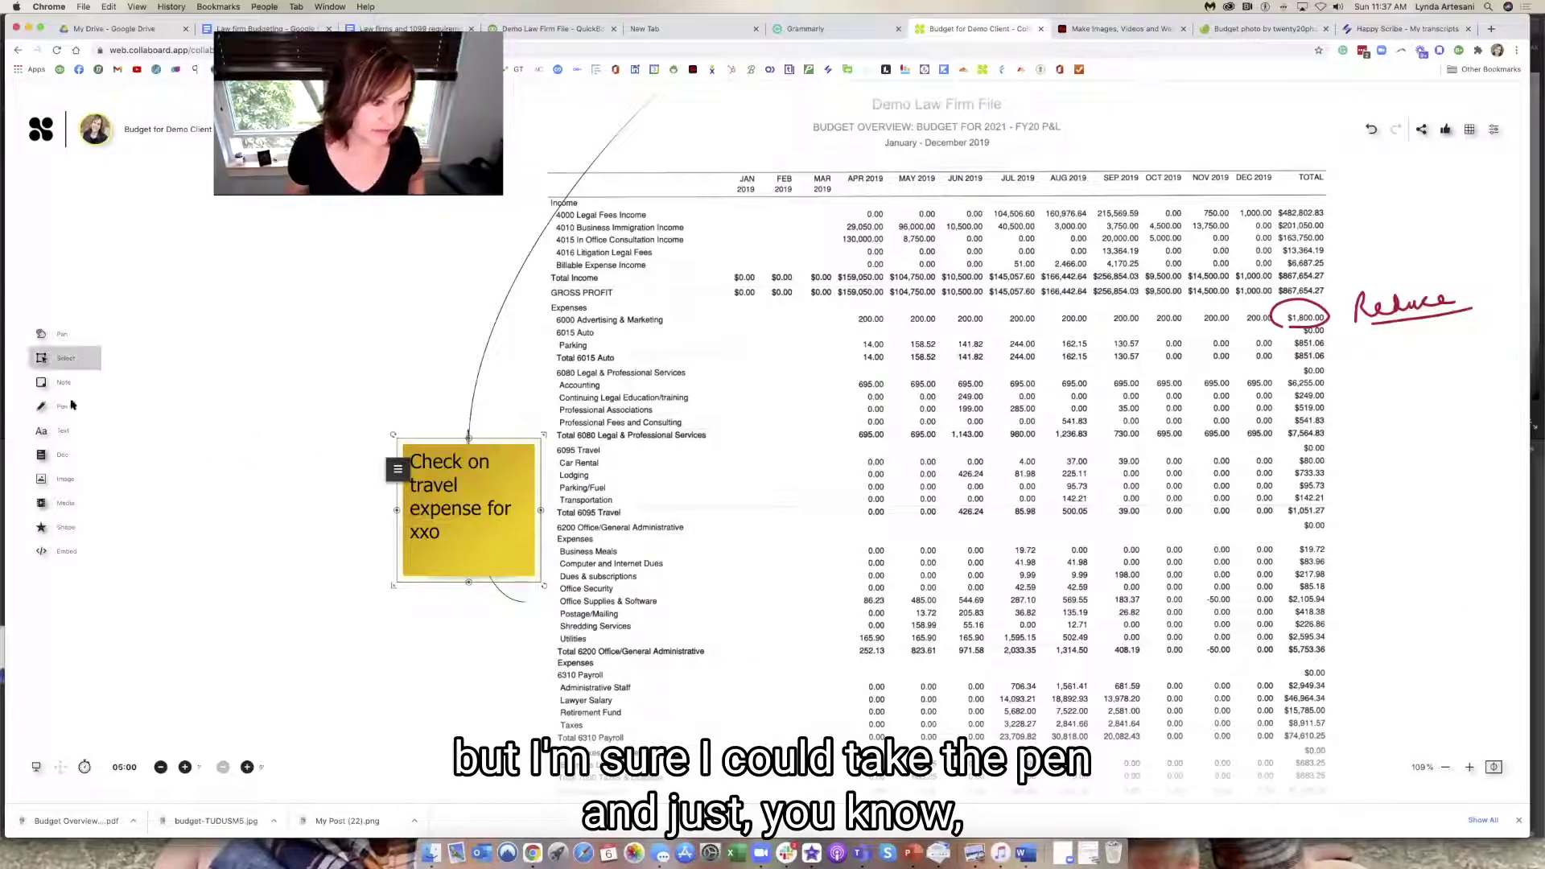
Step: With a dark red pen, circle Car Rental under 6095 Travel and draw a small star joined to it on the sticky note
{"action": "left_click", "coordinate": [41, 407]}
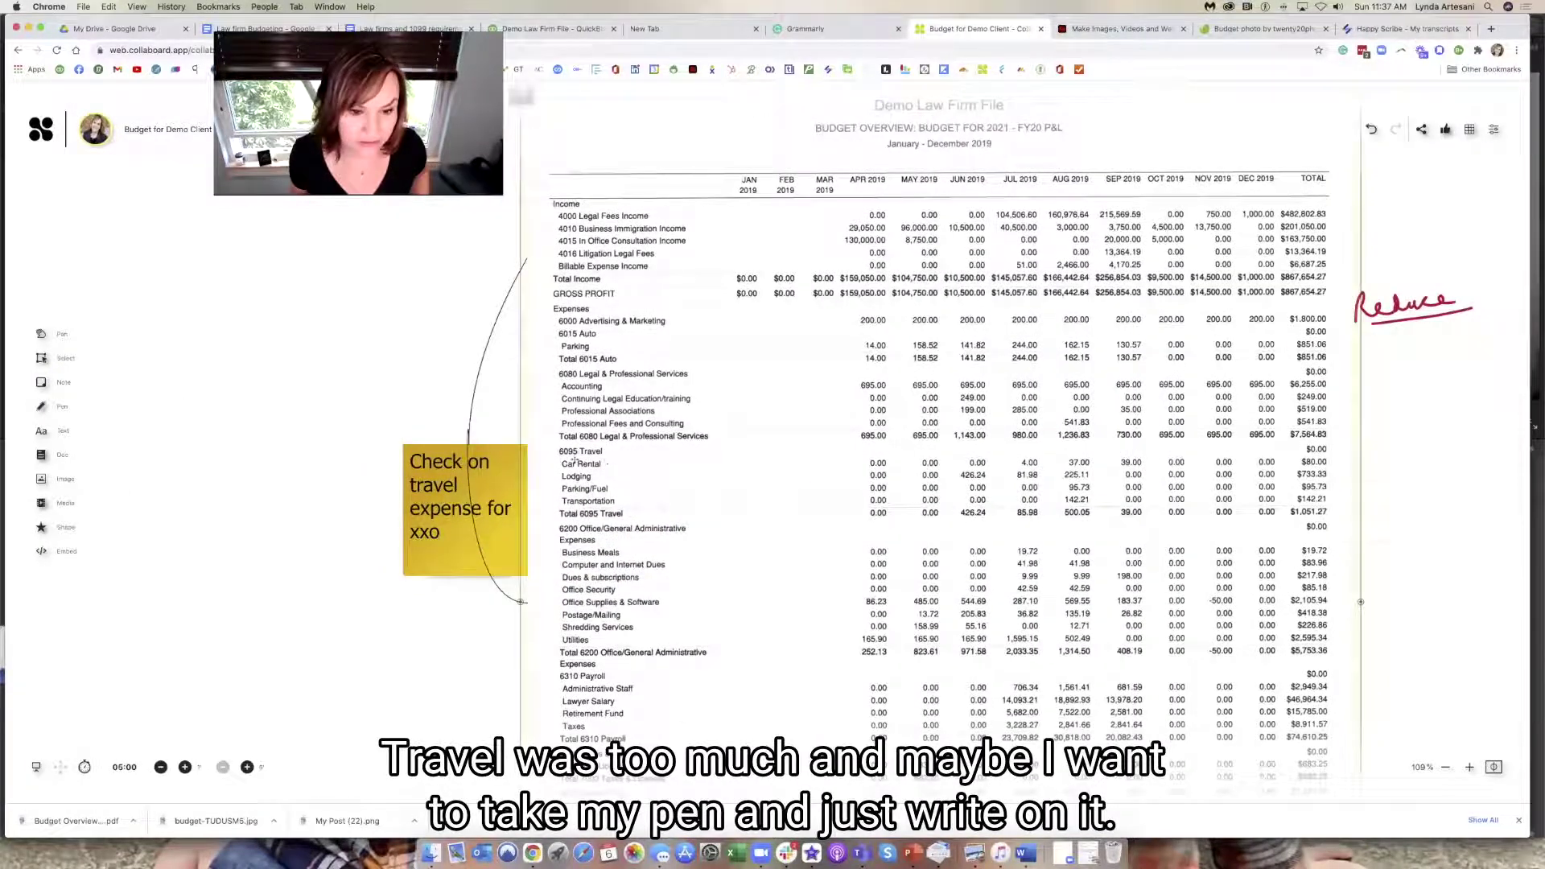
{"action": "left_click", "coordinate": [48, 333]}
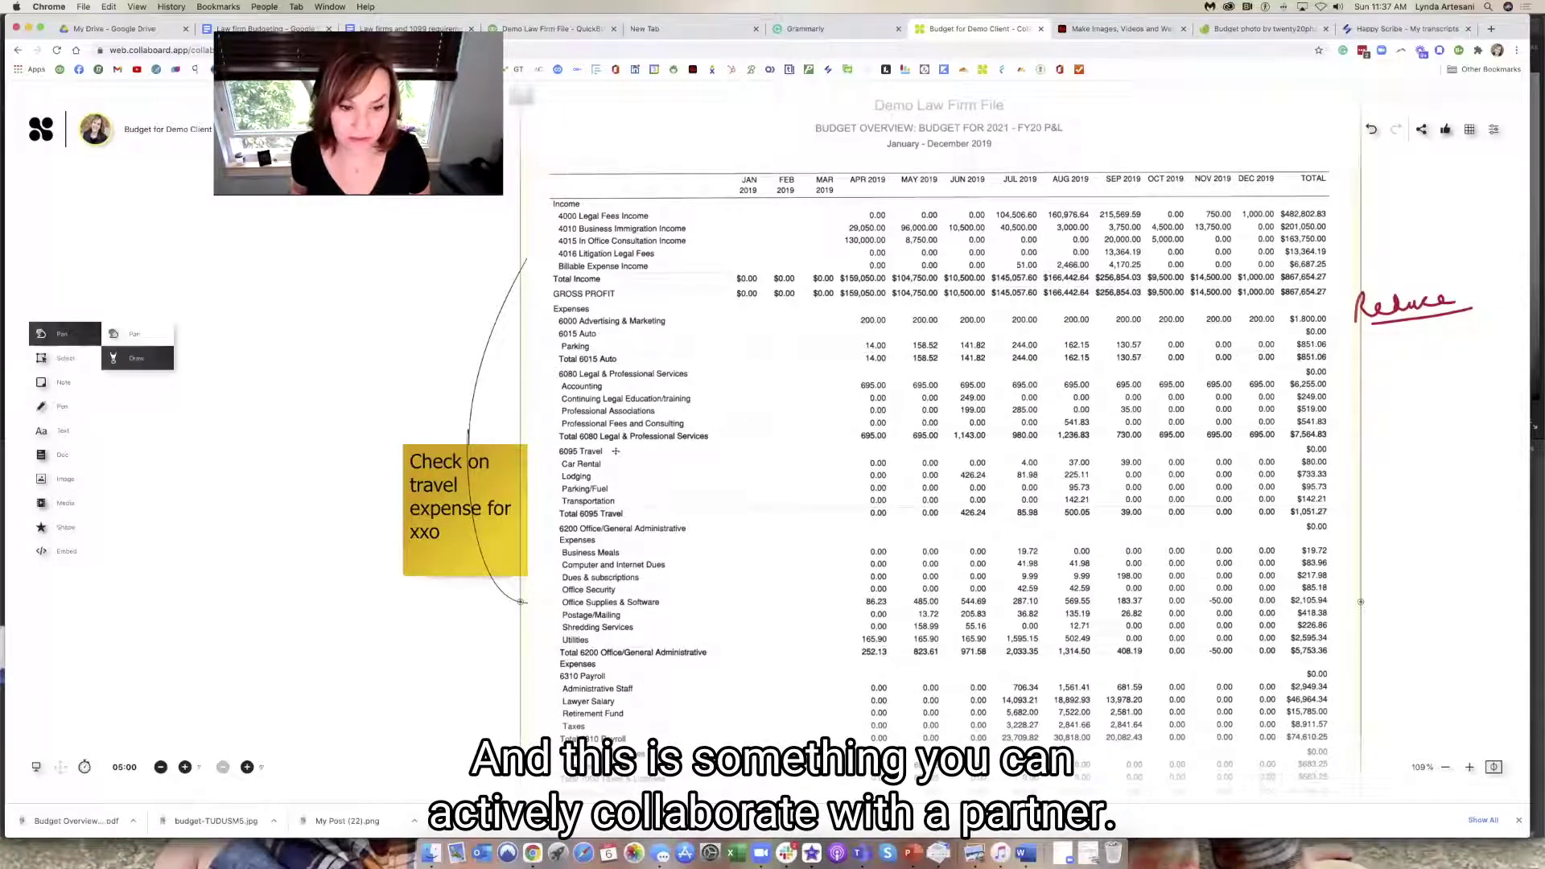
{"action": "mouse_move", "coordinate": [592, 453]}
{"action": "left_mouse_down"}
{"action": "mouse_move", "coordinate": [544, 449]}
{"action": "mouse_move", "coordinate": [578, 456]}
{"action": "left_mouse_up"}
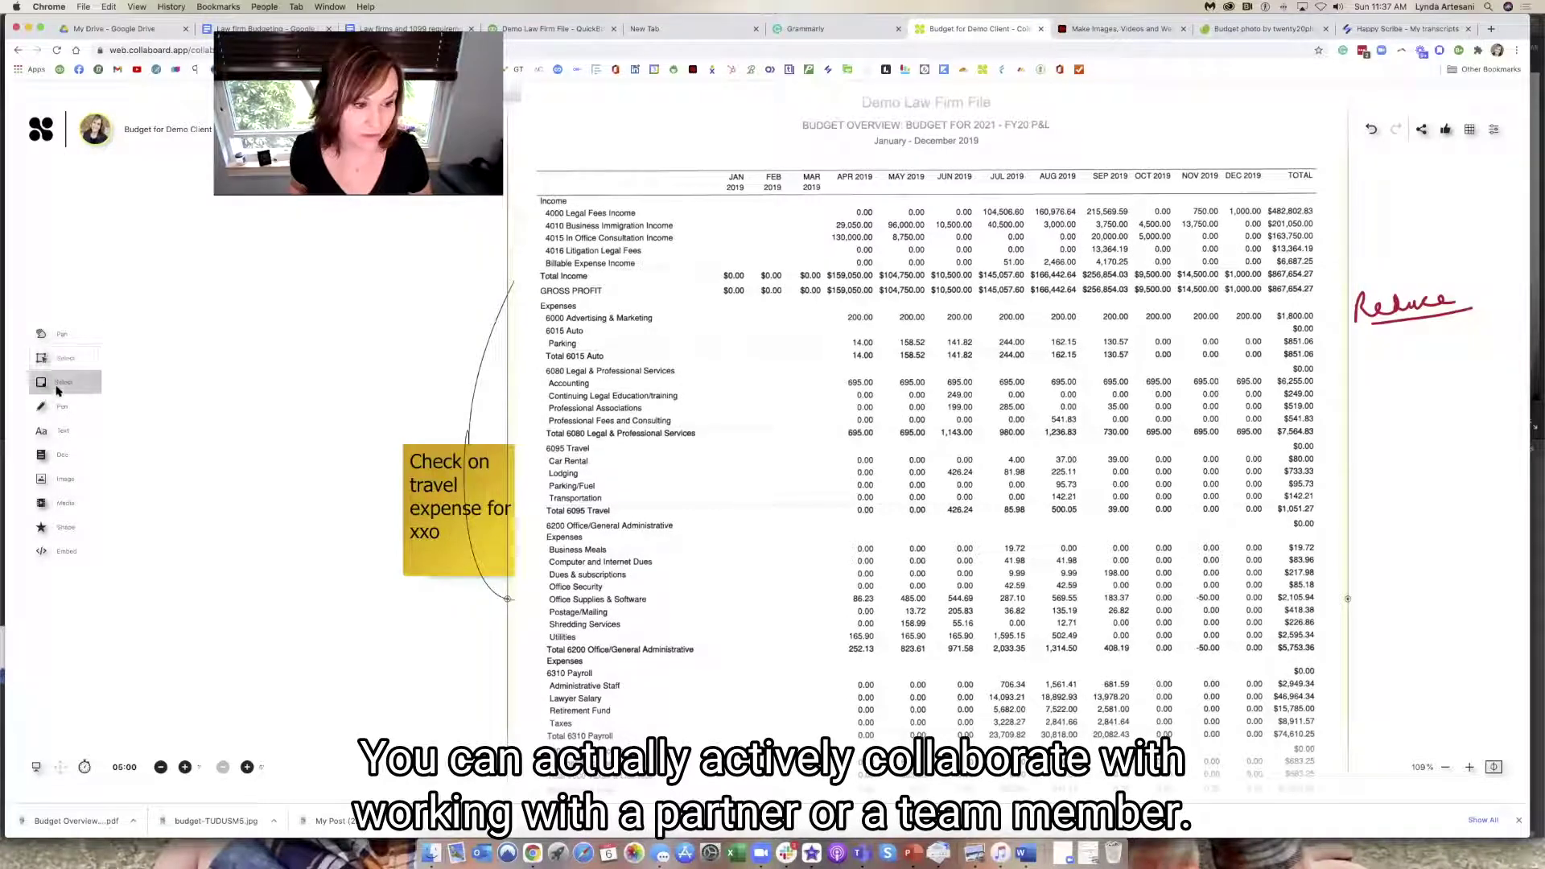
{"action": "left_click", "coordinate": [97, 409]}
{"action": "left_click", "coordinate": [182, 432]}
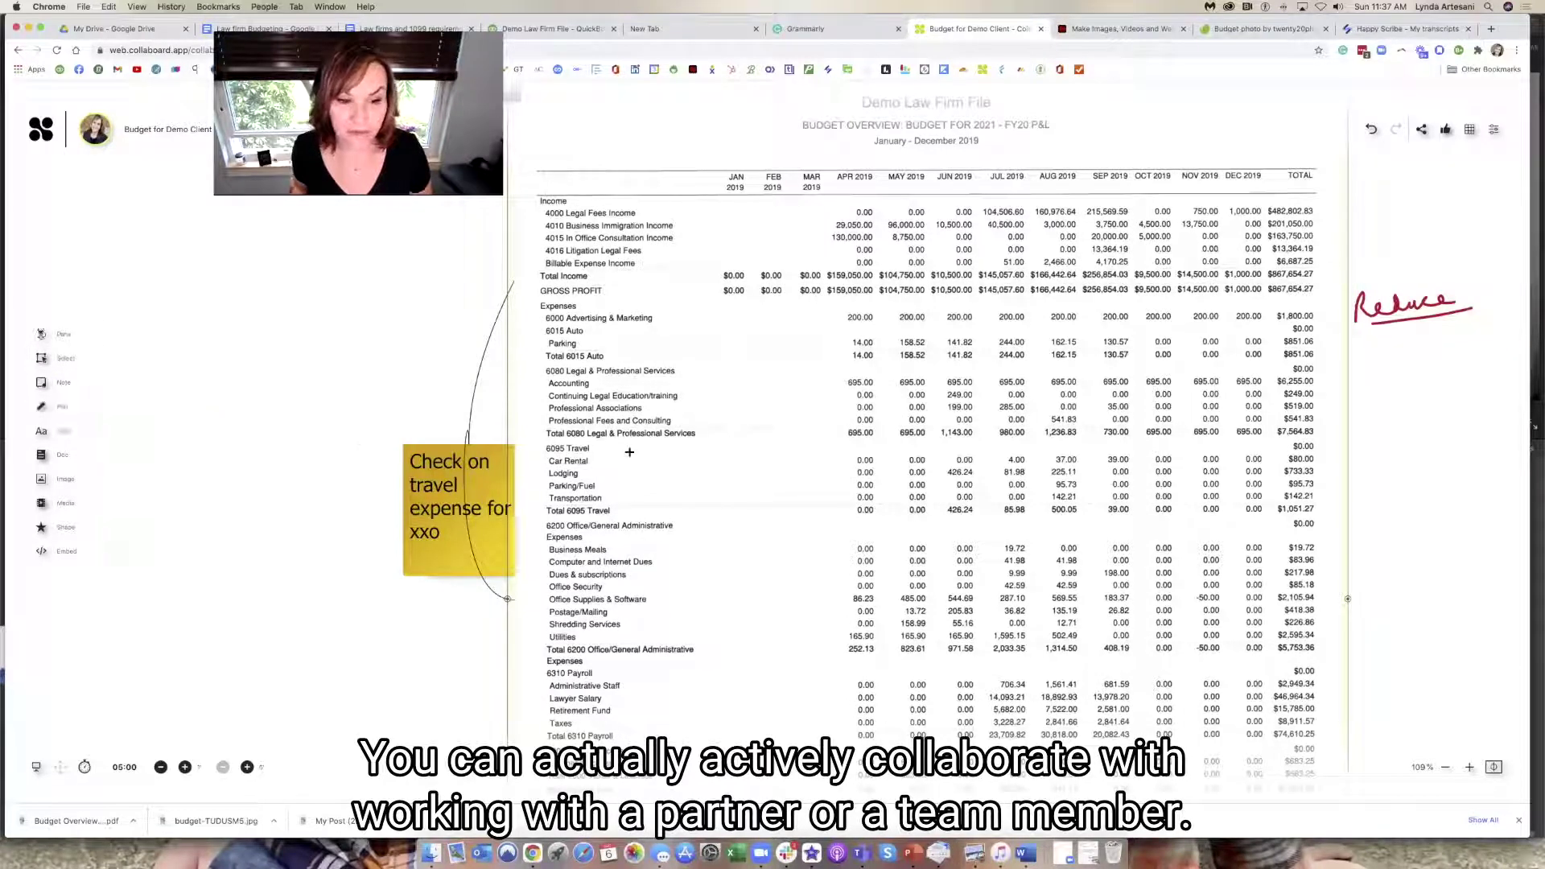
{"action": "left_click_drag", "start_coordinate": [598, 455], "coordinate": [600, 465]}
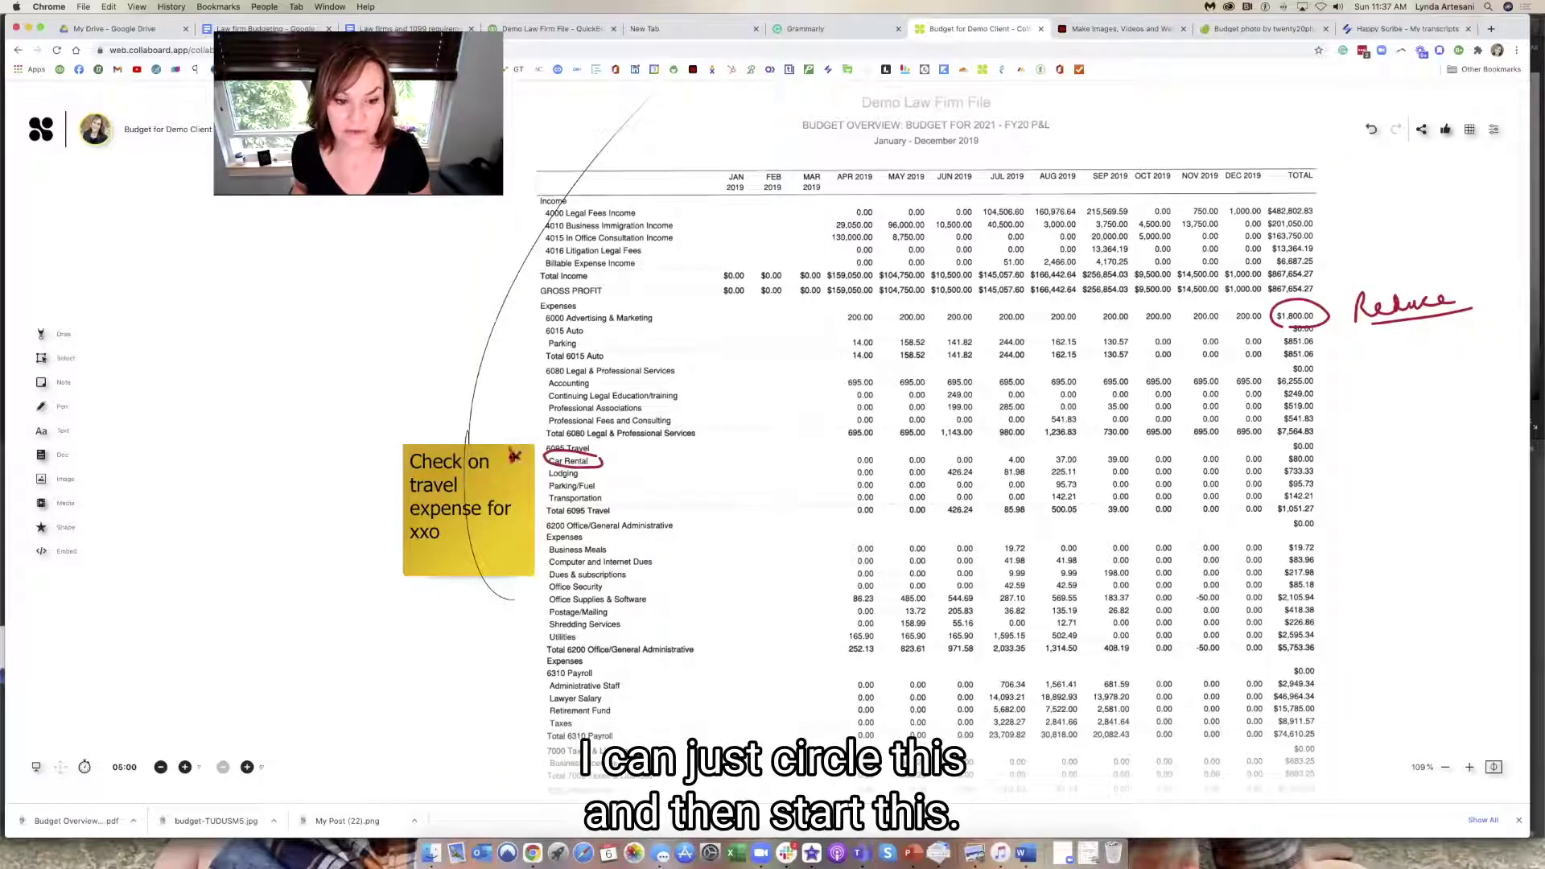
{"action": "left_click_drag", "start_coordinate": [535, 462], "coordinate": [515, 455]}
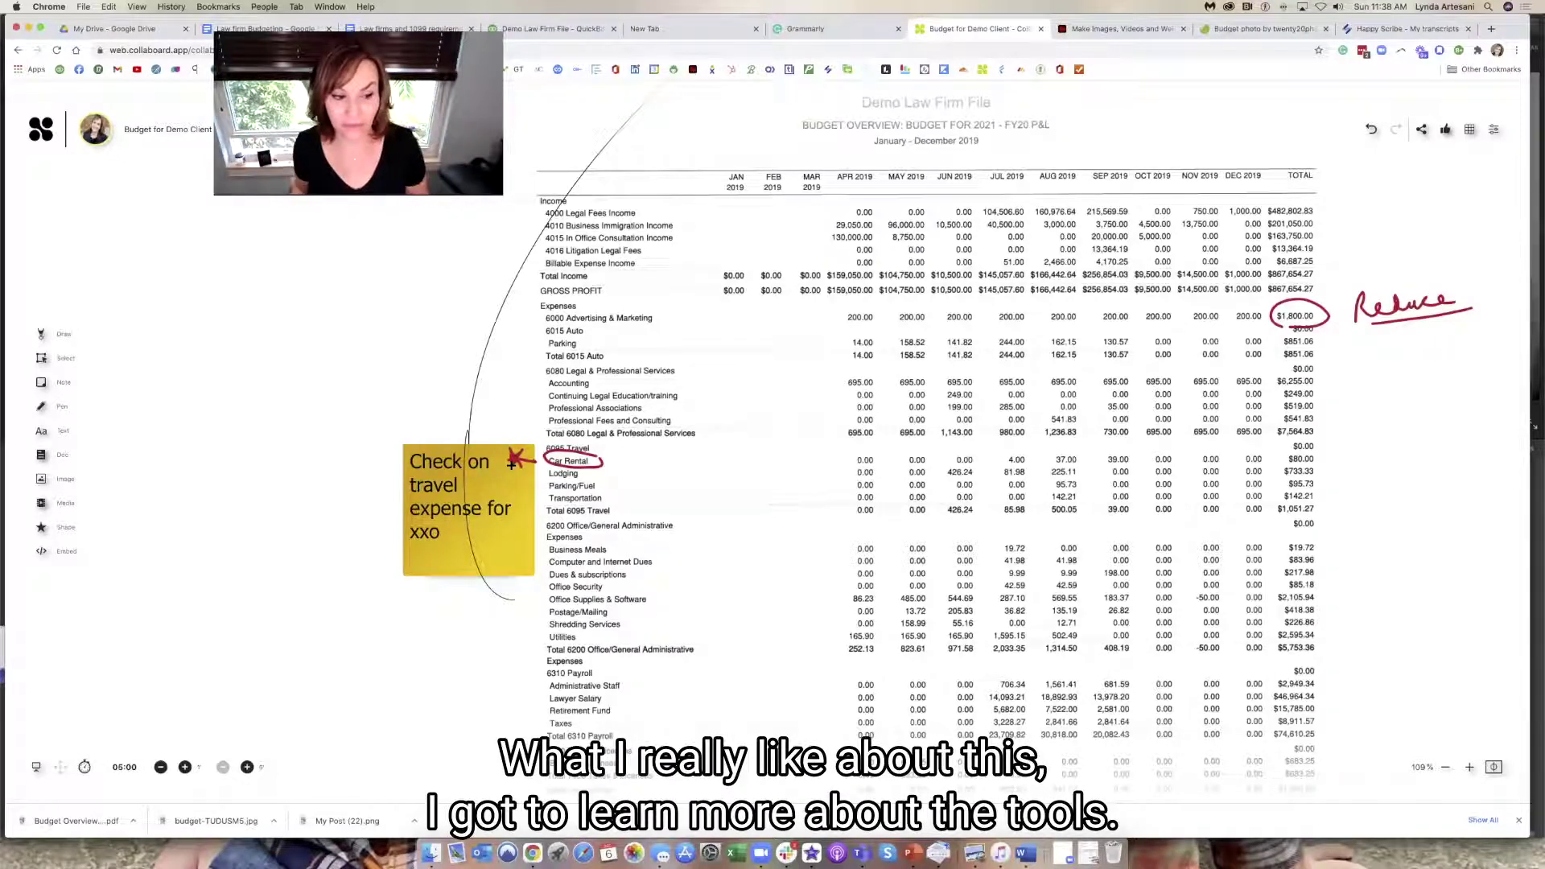
Step: Add a star shape beside the income totals above the handwritten "Reduce" and rotate it slightly
{"action": "left_click", "coordinate": [44, 527]}
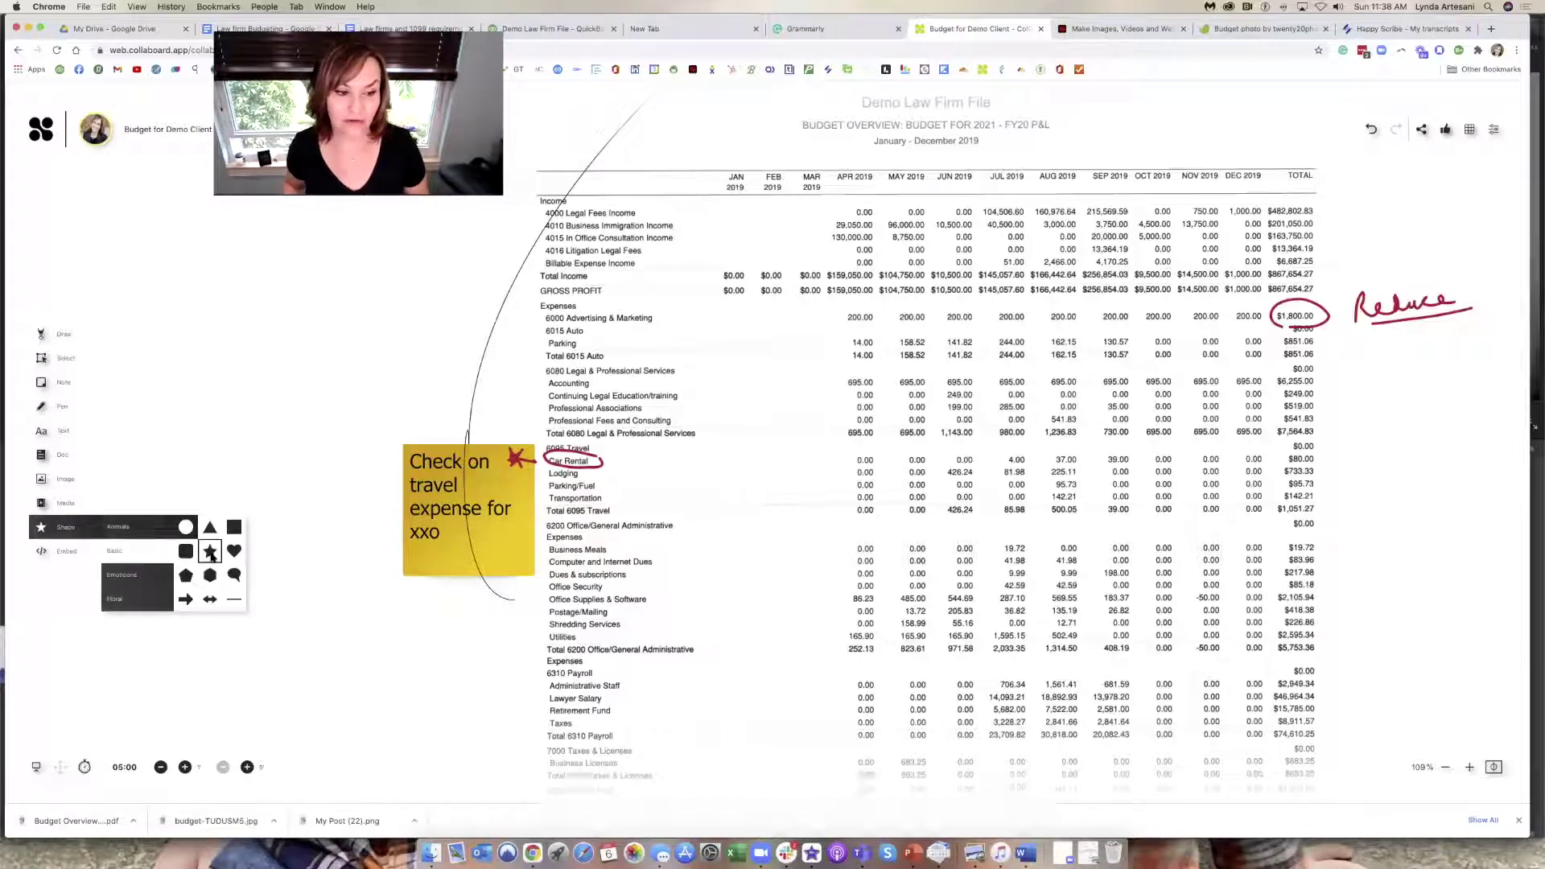
{"action": "left_click", "coordinate": [210, 551]}
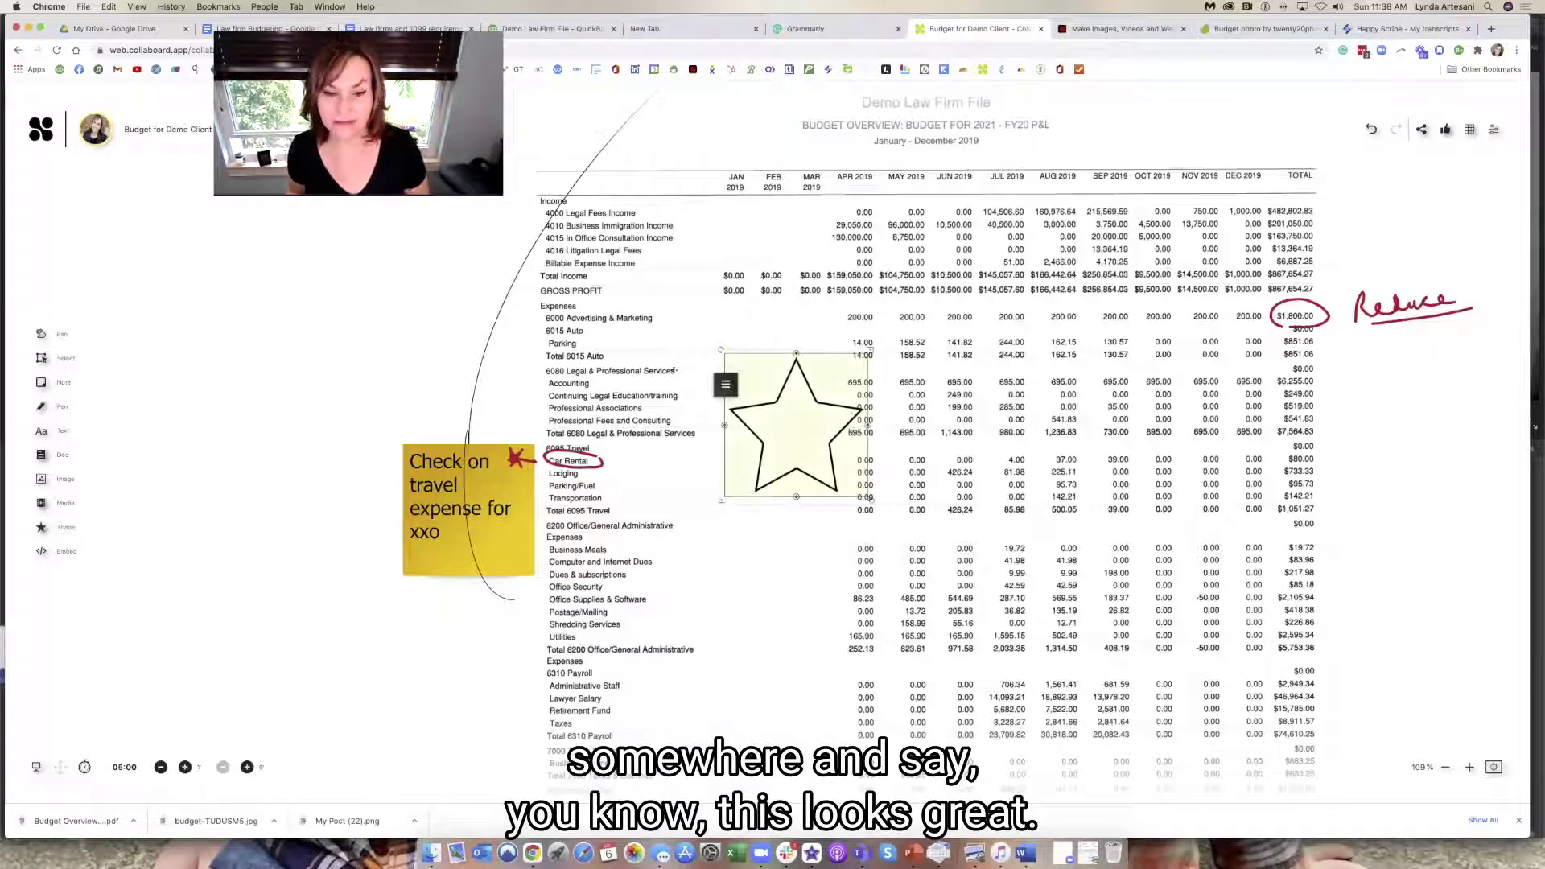
{"action": "left_click_drag", "start_coordinate": [770, 357], "coordinate": [1373, 137]}
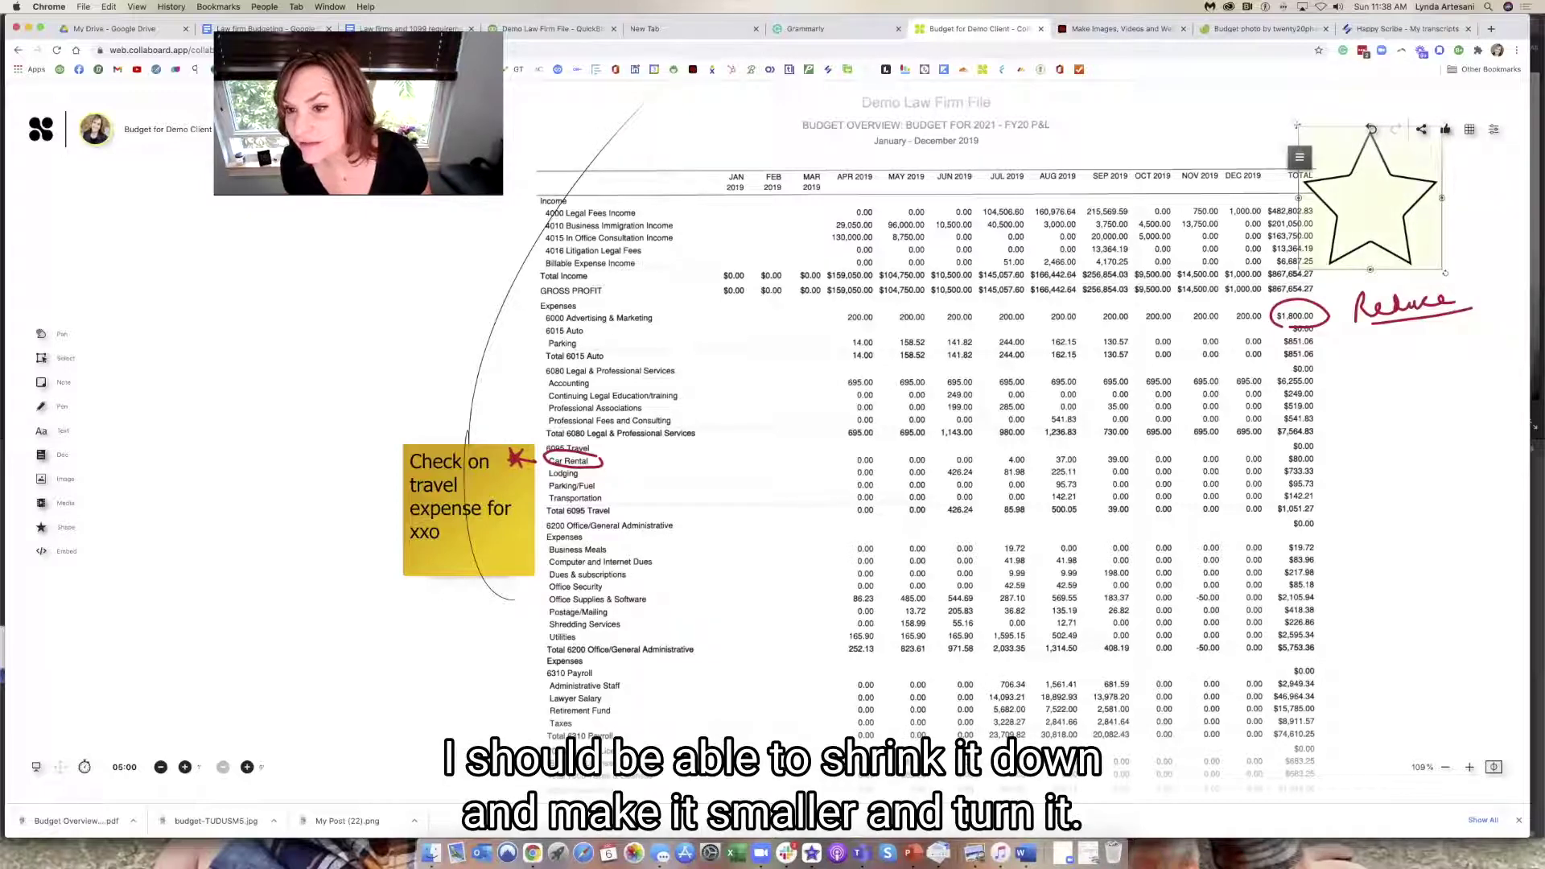
{"action": "left_click_drag", "start_coordinate": [1298, 126], "coordinate": [1312, 145]}
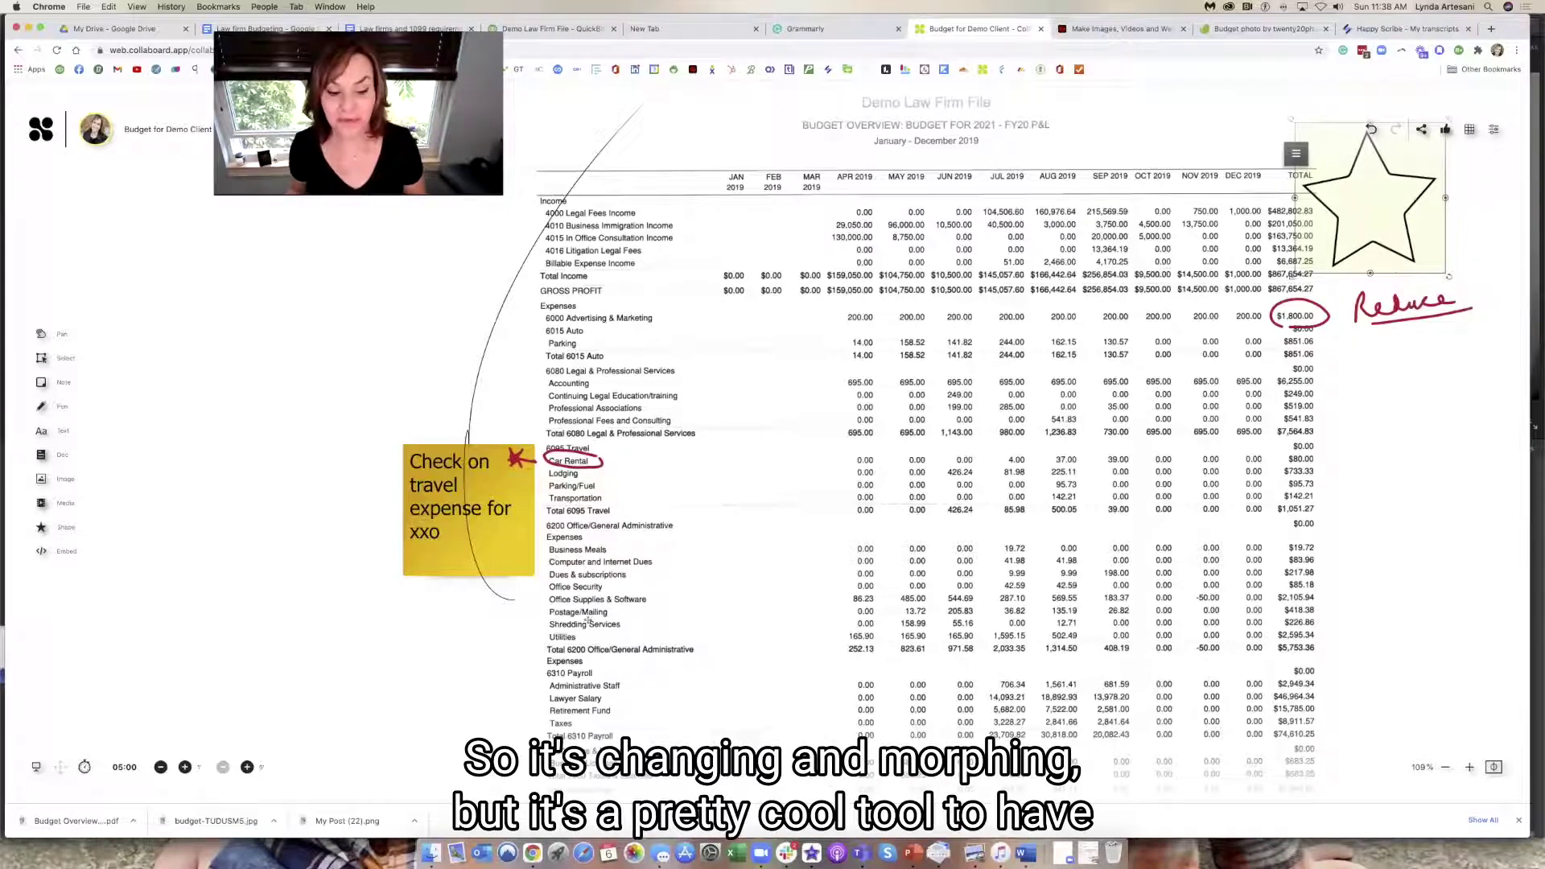
{"action": "scroll", "coordinate": [638, 467], "scroll_direction": "up", "scroll_amount": 2}
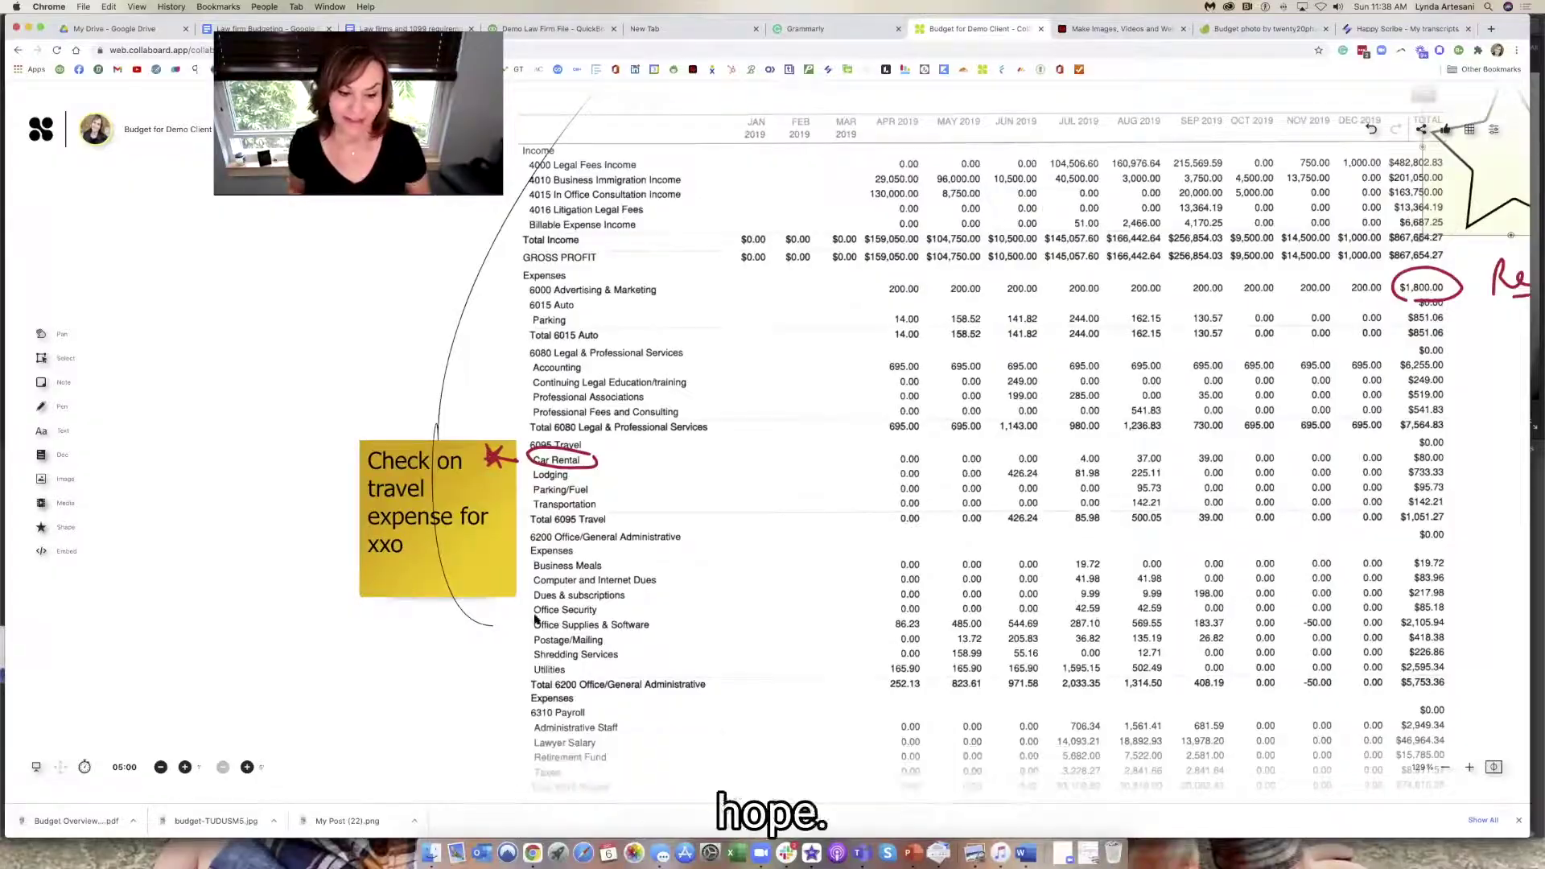